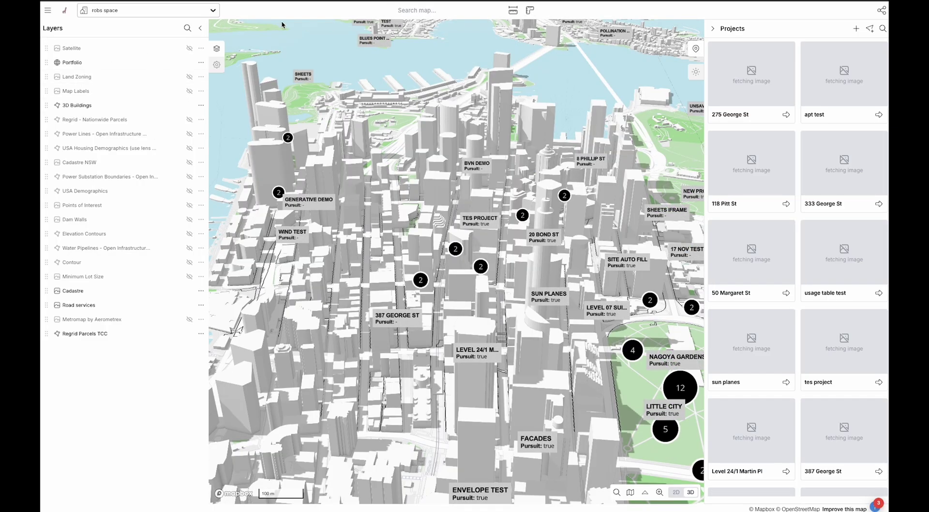
Start a new project from the spaces and projects dropdown.
click(135, 12)
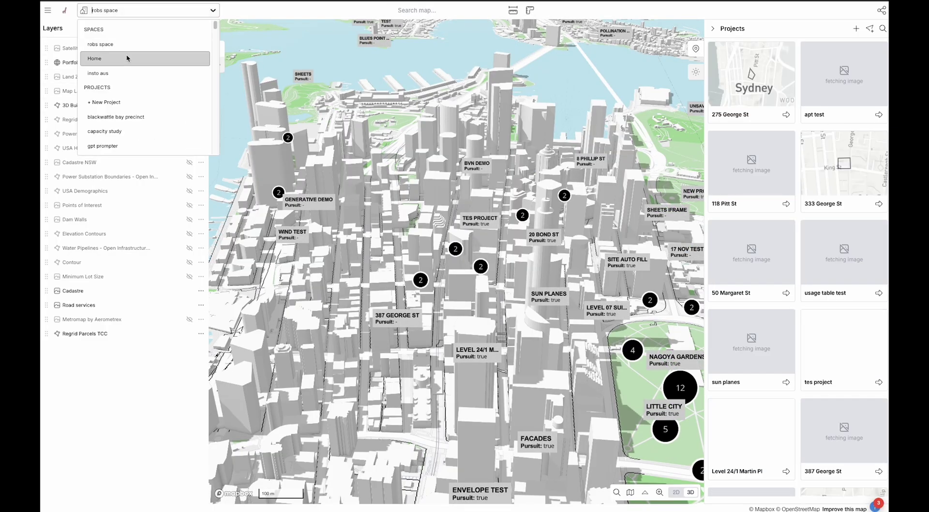
click(123, 101)
Begin from the Blank template, open Analytics, and pan toward Hyde Park and The Domain.
click(295, 188)
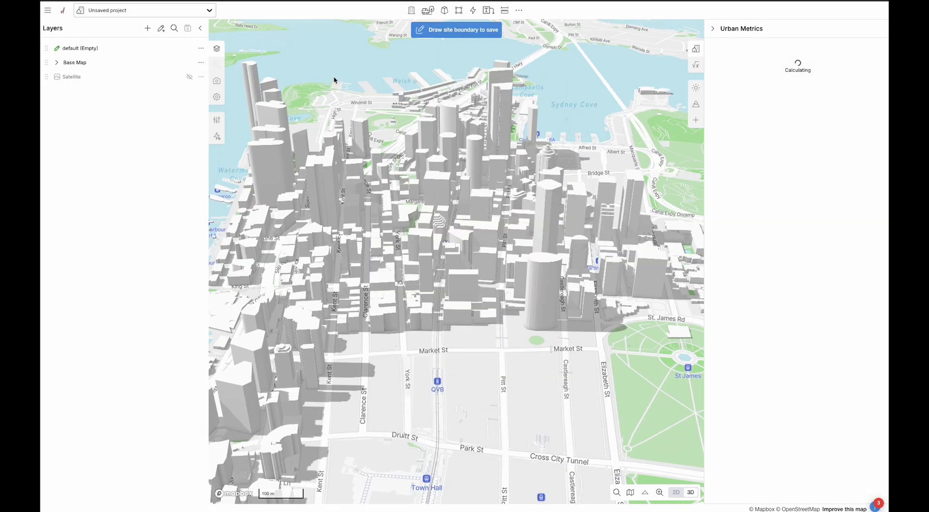
click(519, 10)
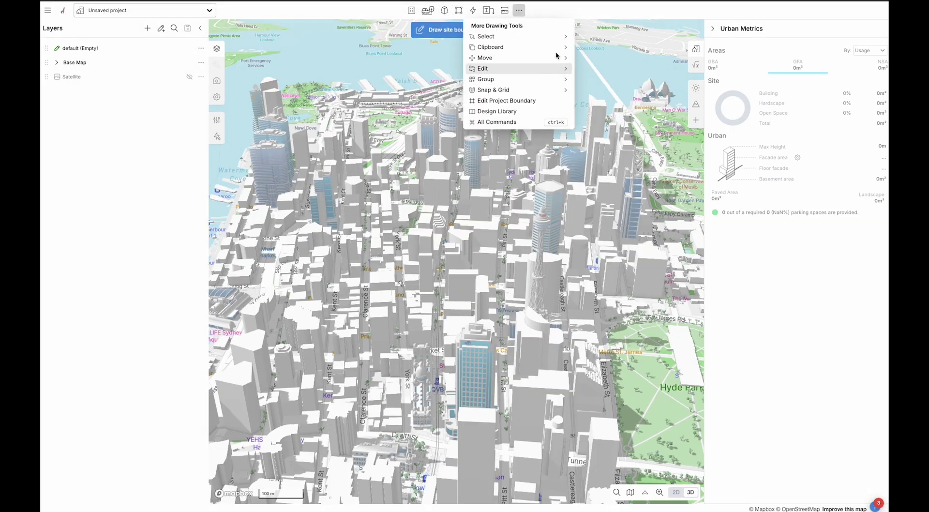
click(696, 65)
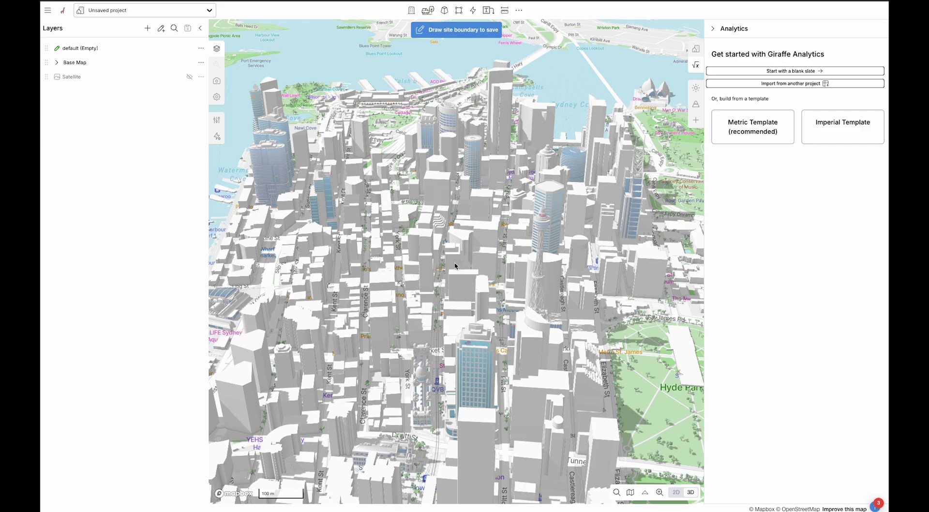
drag(556, 234, 506, 244)
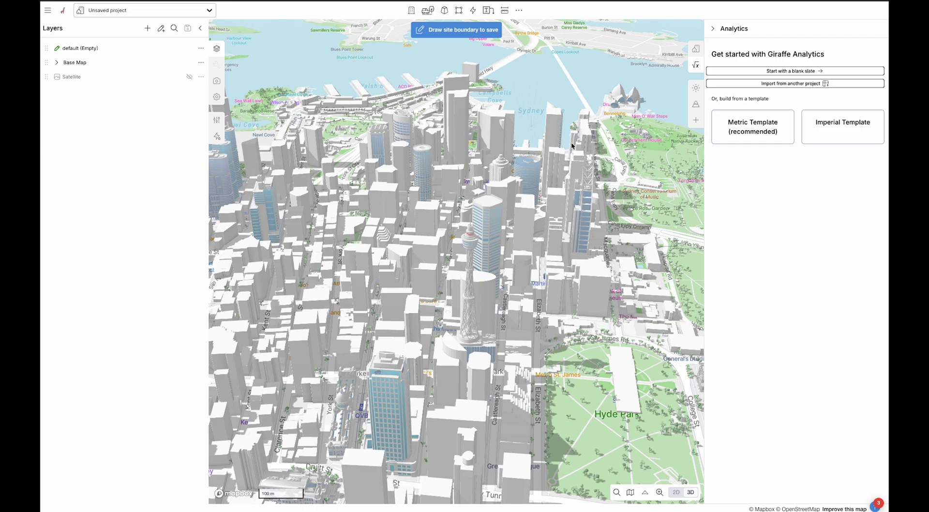
drag(574, 146, 484, 143)
Draw a four-corner site boundary of about 38,430 m² around The Domain and save the project.
click(476, 30)
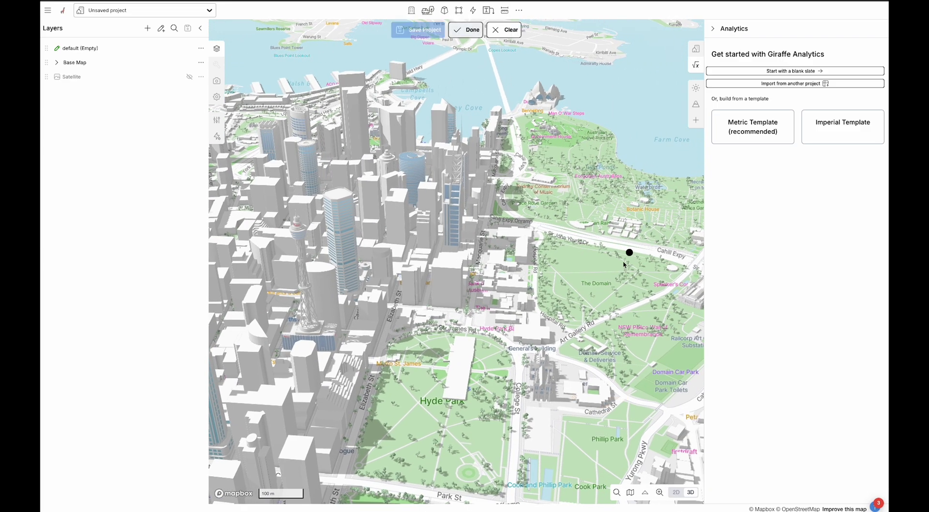
scroll(626, 253, up, 5)
click(481, 217)
click(459, 333)
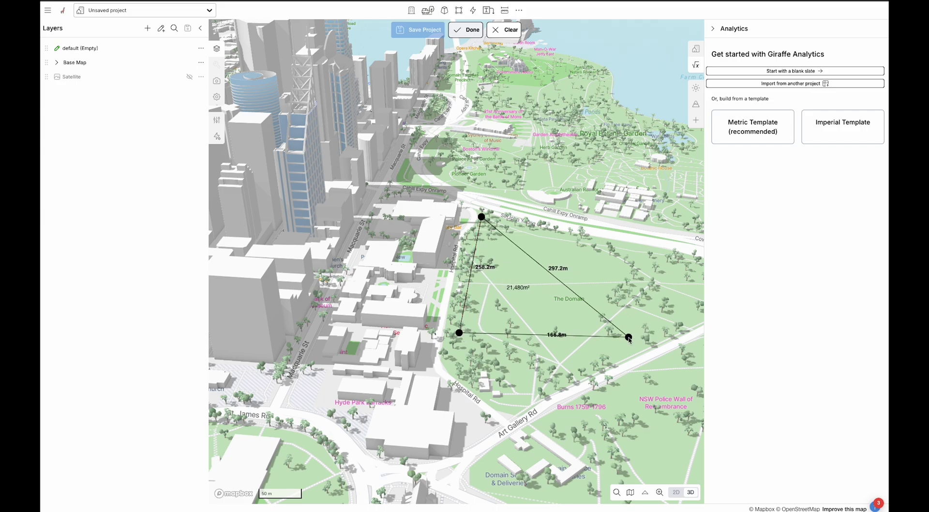
click(629, 337)
click(639, 256)
click(481, 218)
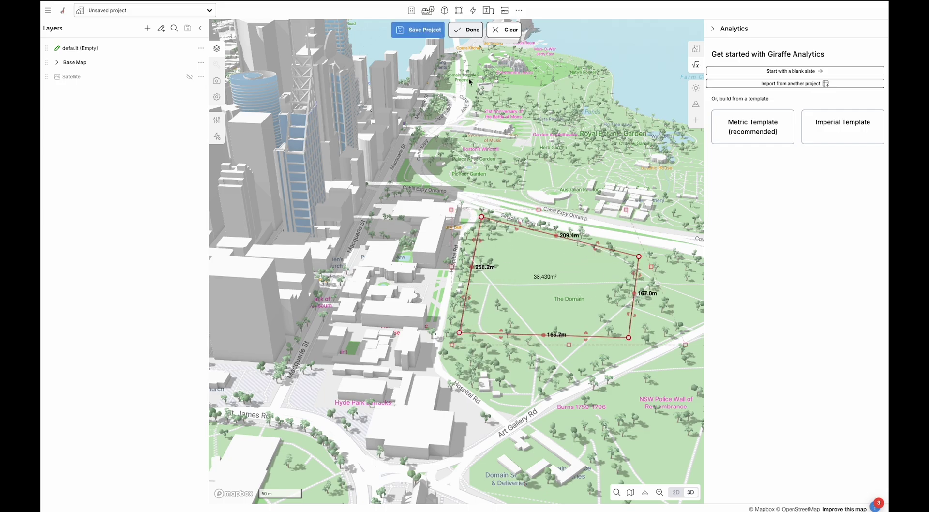
click(426, 31)
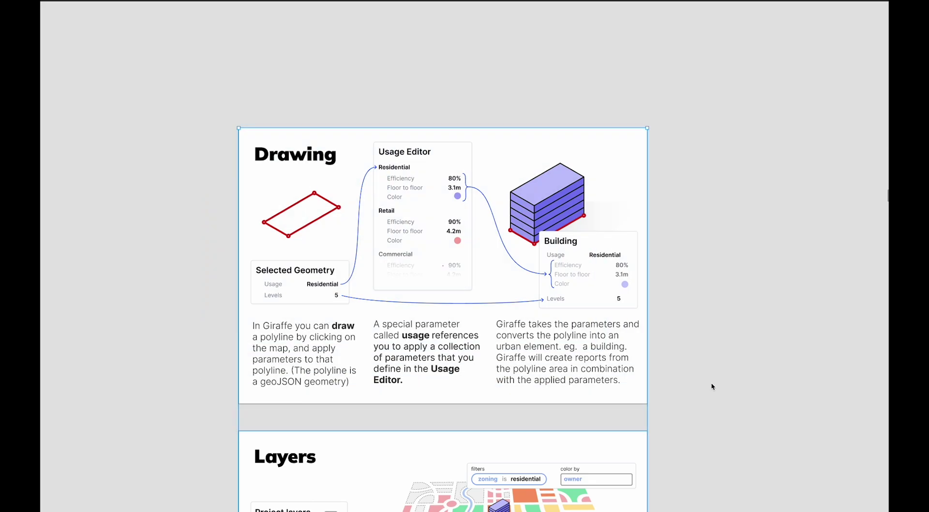
Deselect the Drawing frame on the whiteboard and zoom into the concept diagram.
click(696, 382)
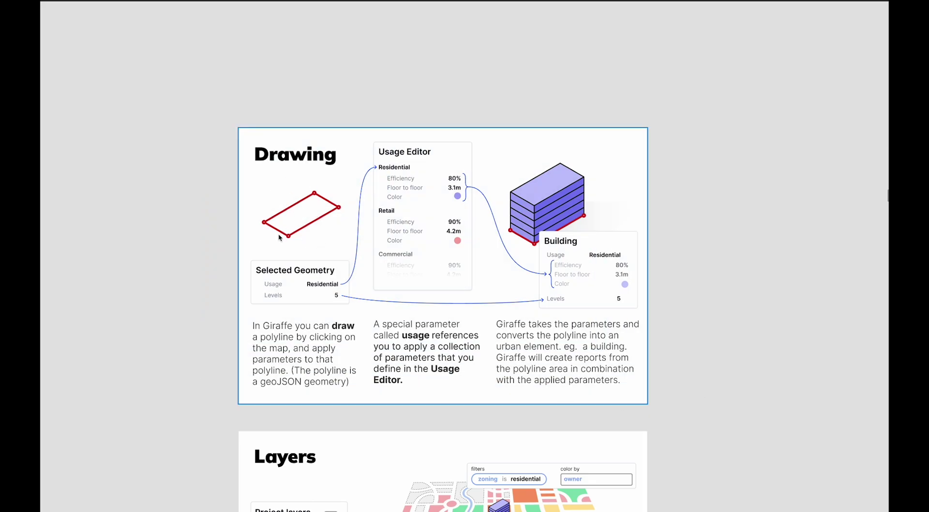
ctrl+scroll(281, 277, up, 3)
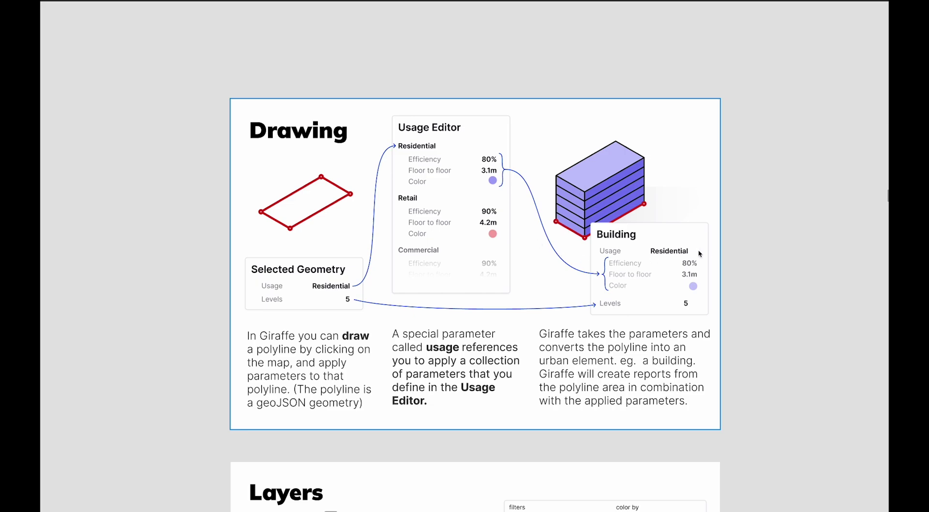
Zoom and scroll the map to closely frame the lawns of The Domain.
scroll(739, 265, up, 1)
scroll(739, 265, right, 1)
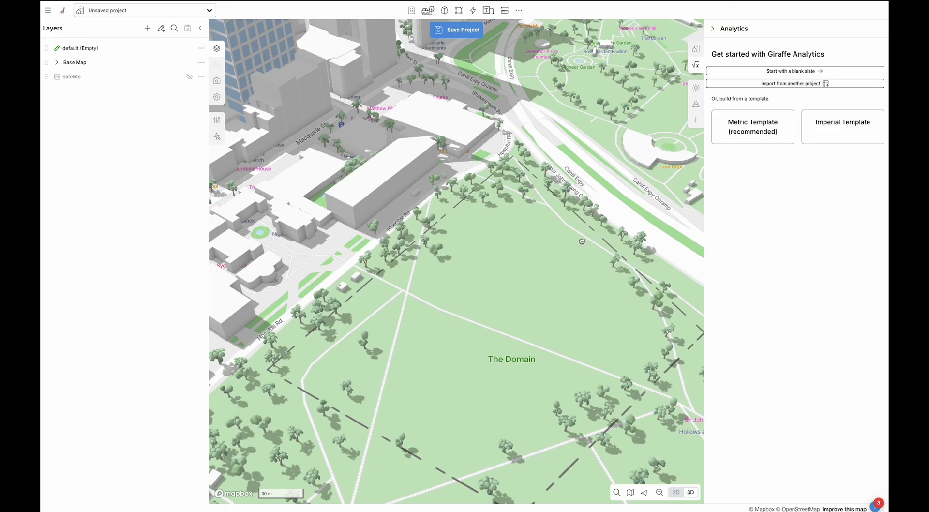
scroll(494, 267, up, 5)
Draw a rectangle in The Domain and push its right edge in to 22.1 m width.
key(r)
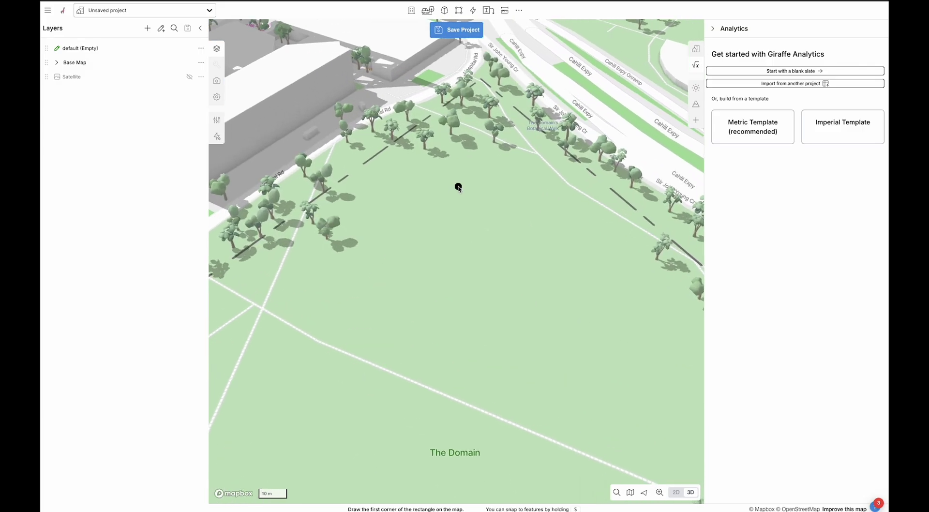
click(458, 187)
click(410, 237)
click(525, 284)
mouse_move(529, 296)
mouse_down()
mouse_move(532, 304)
mouse_move(468, 329)
mouse_up()
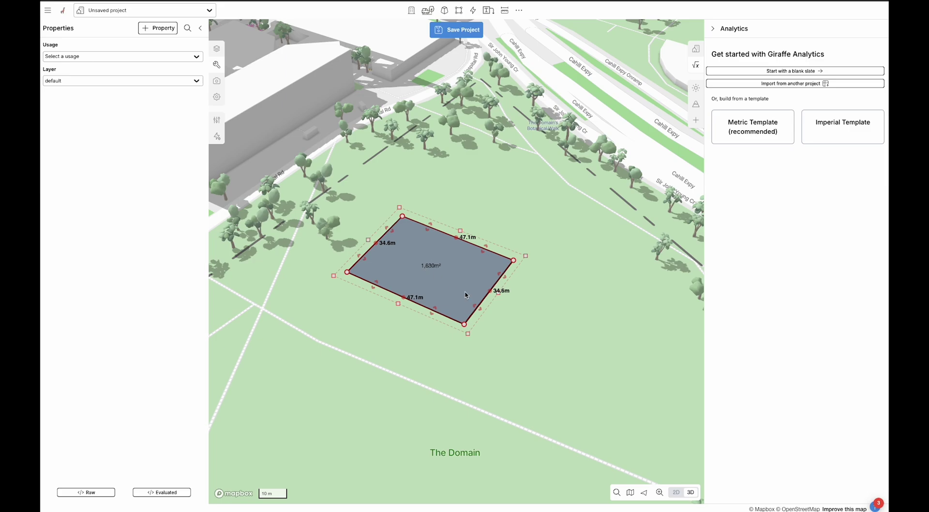
drag(487, 290, 429, 264)
Inspect the rectangle's Raw and Evaluated feature data, selecting the color through _baseHeight properties.
click(92, 492)
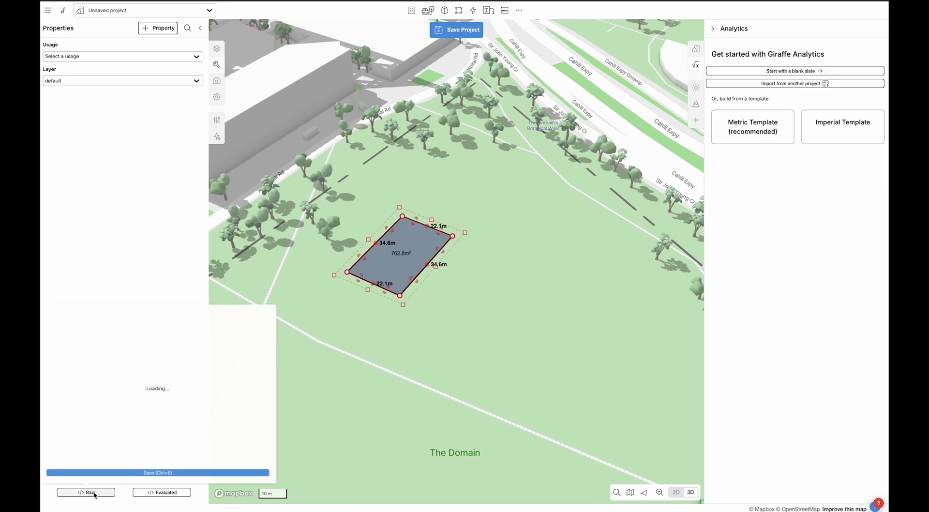
click(148, 492)
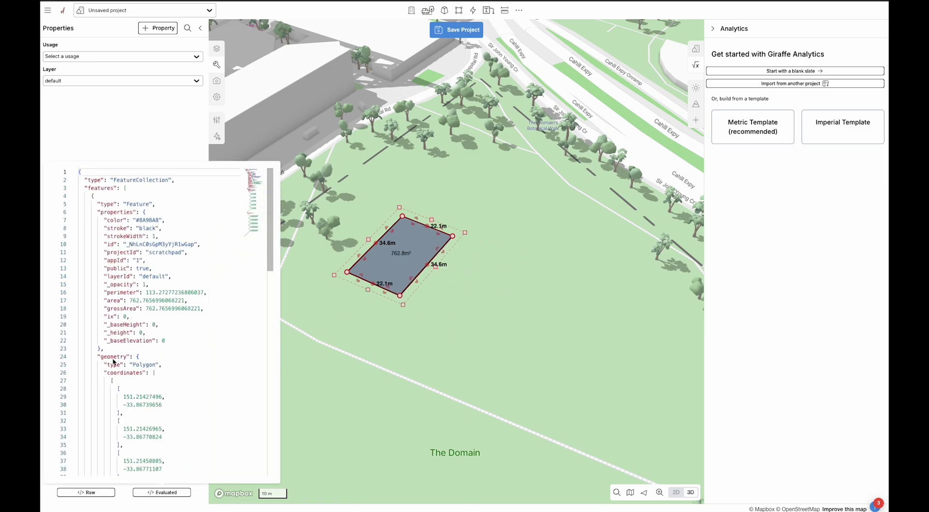
drag(114, 220, 152, 308)
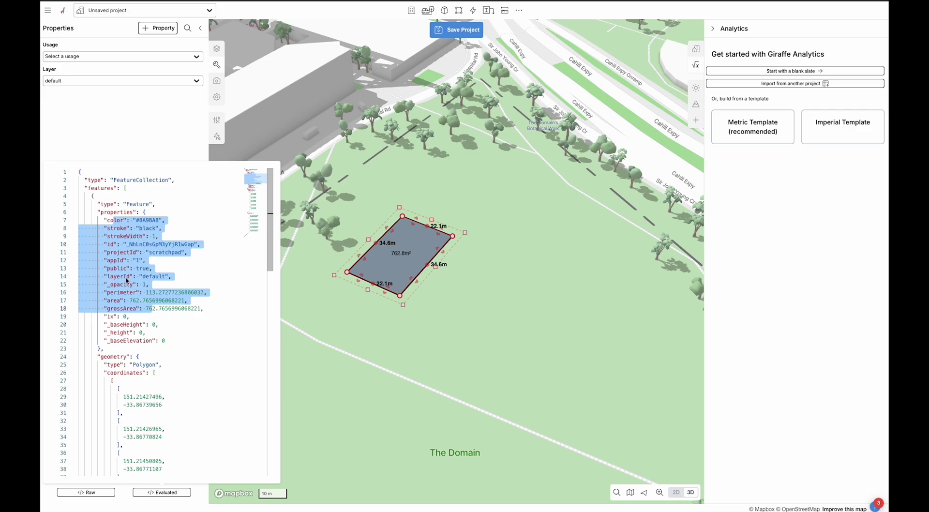
click(119, 269)
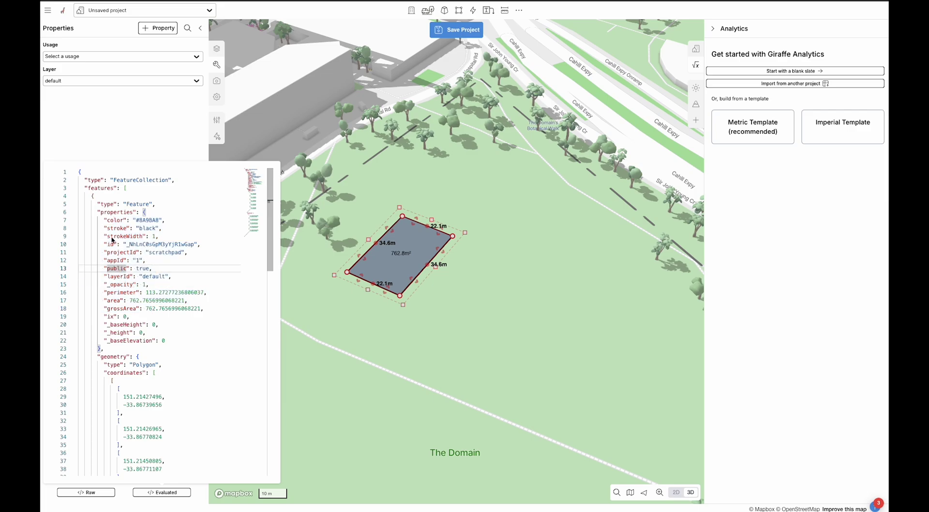
click(117, 221)
drag(118, 223, 156, 325)
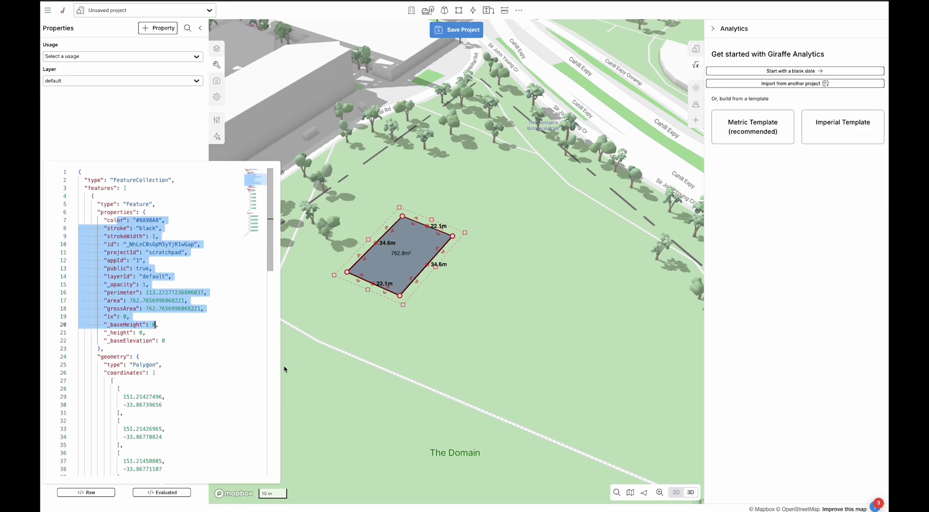
Nudge the 762.8 m² rectangle down and right, then show the site's Urban Metrics.
click(369, 382)
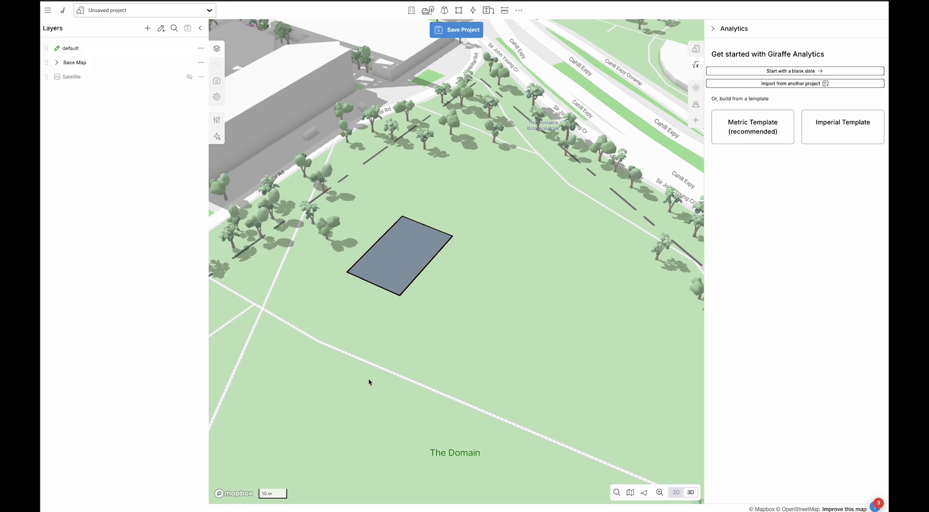
click(395, 266)
drag(394, 265, 403, 290)
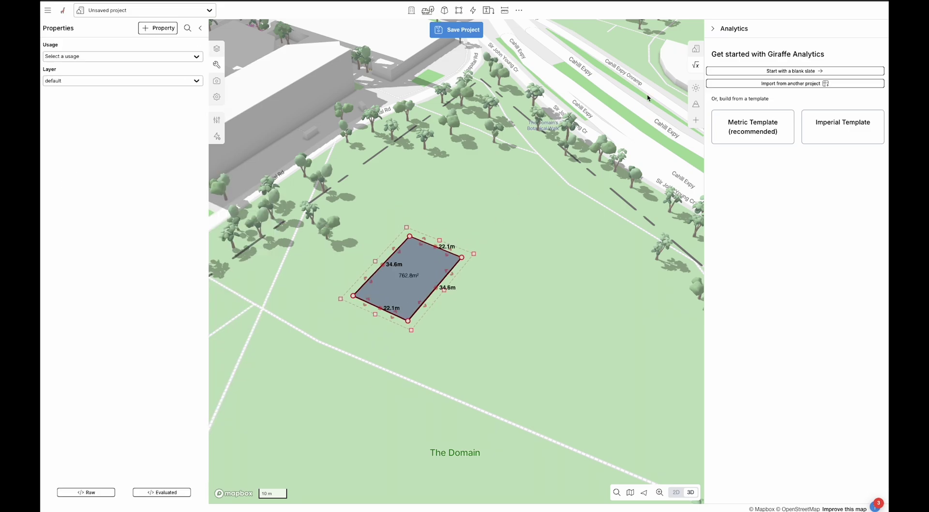
click(695, 49)
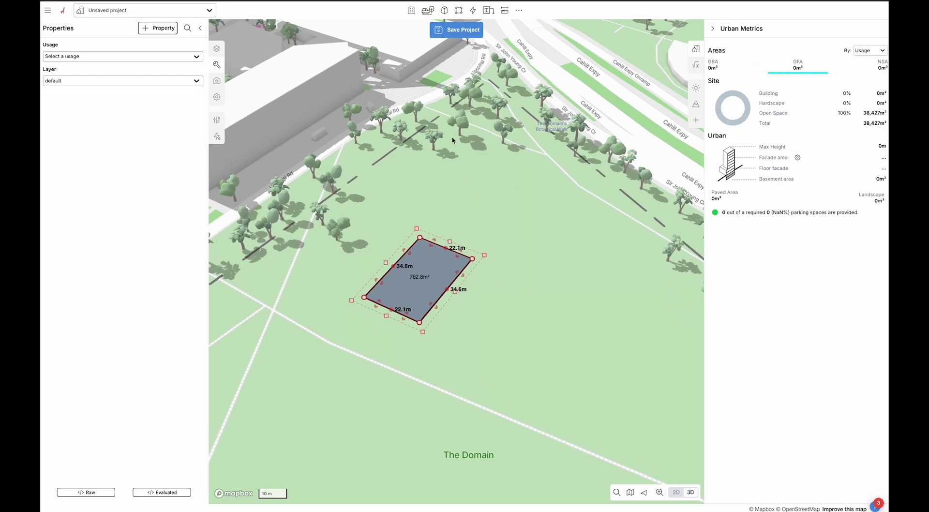
Add Levels, Color and Floor to Floor properties to the rectangle.
click(158, 27)
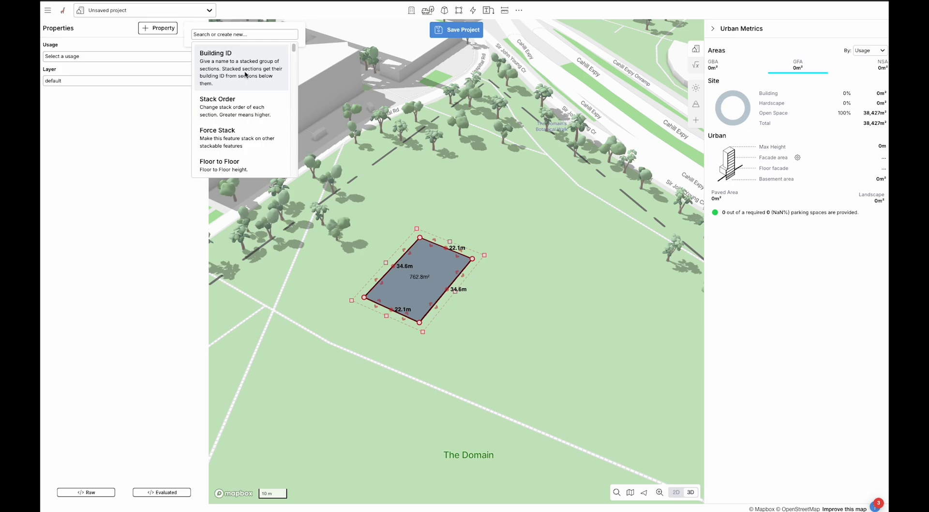
text(Levels)
click(255, 62)
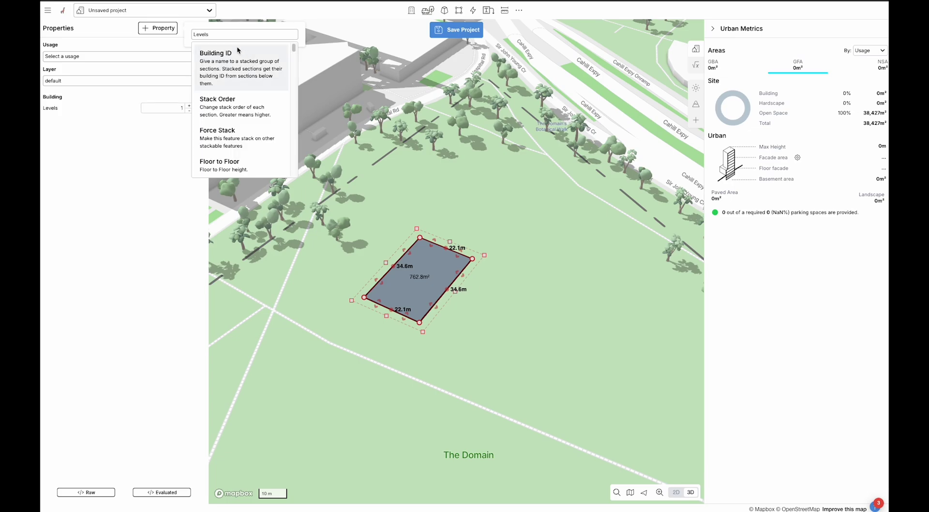
text(colo)
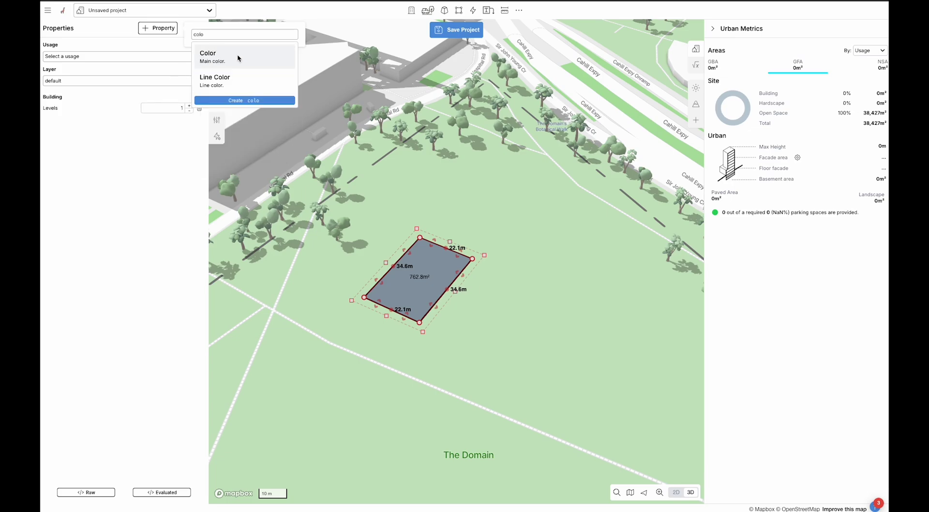
click(237, 54)
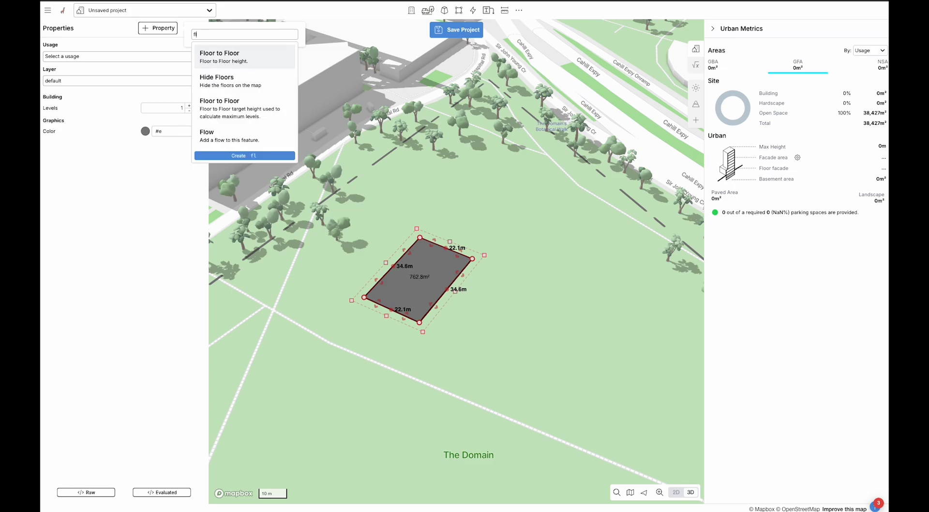
text(o)
click(240, 52)
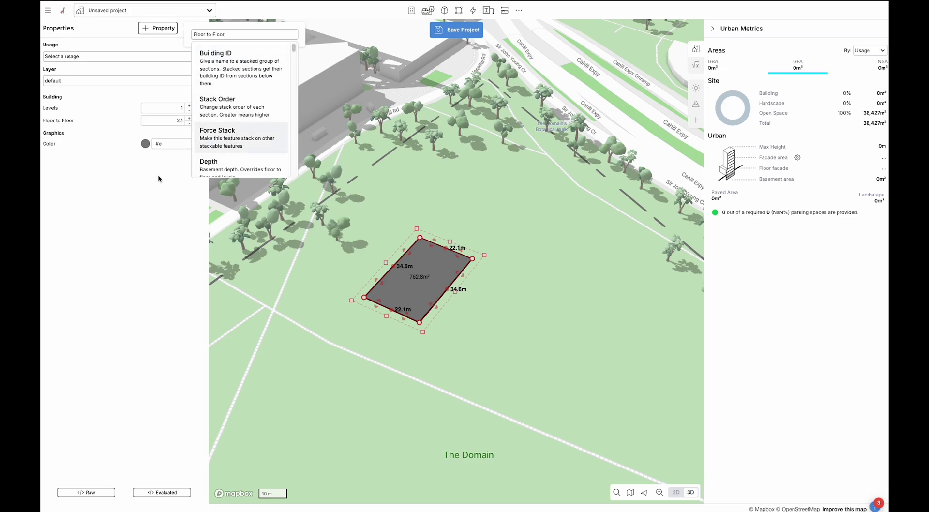
click(188, 98)
Raise the grey parcel to 5 levels with 2.1 floor-to-floor, then show its raw properties.
click(199, 98)
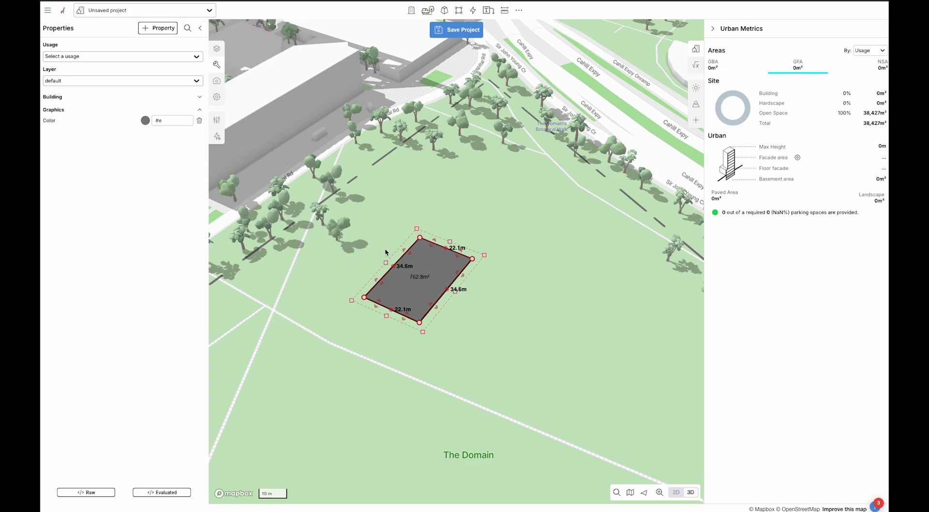
click(198, 98)
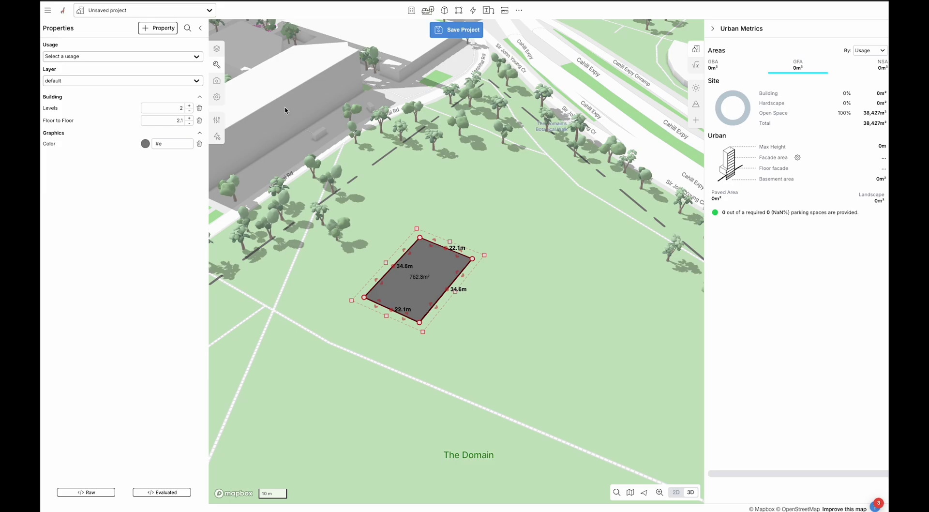
drag(184, 107, 194, 107)
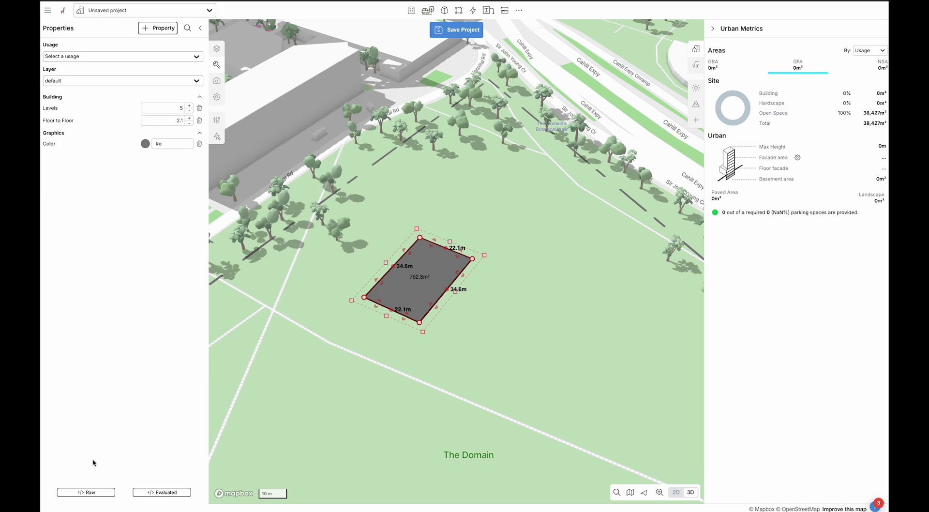
click(85, 492)
Add "type": "buildingSection" to the parcel's raw properties and save them.
click(146, 366)
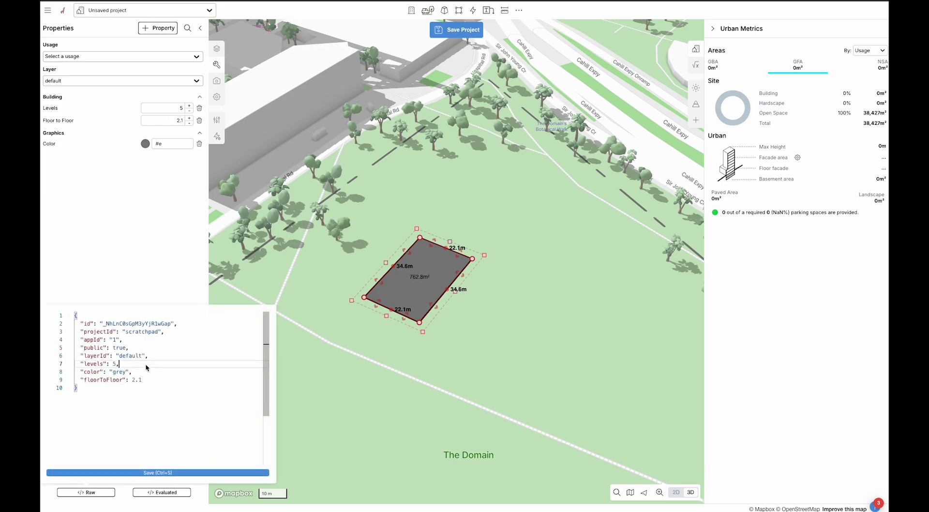
key(Return)
text("type")
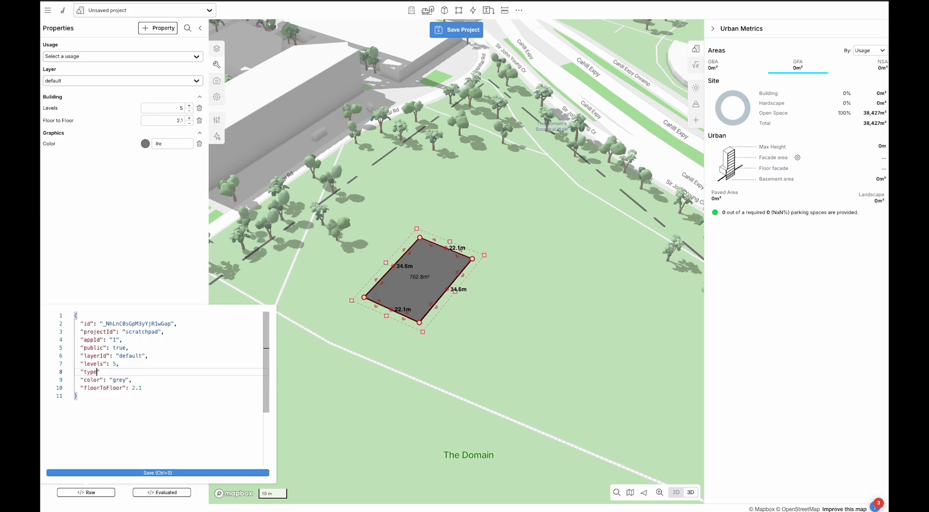
text(:"buildingSeciont)
key(BackSpace)
key(BackSpace)
text(tion)
click(177, 472)
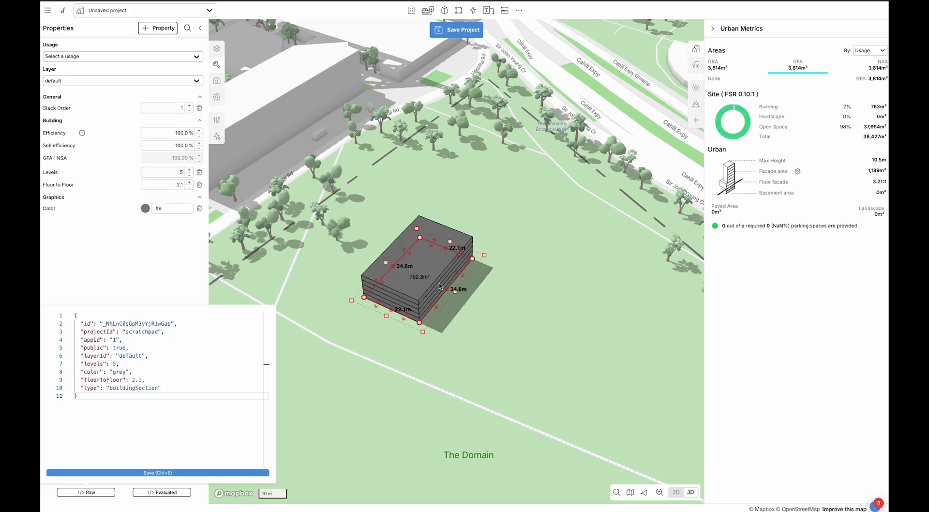
Trim the building to 17.7 m by 26.4 m and colour it red (#f47f7f).
drag(437, 306, 426, 302)
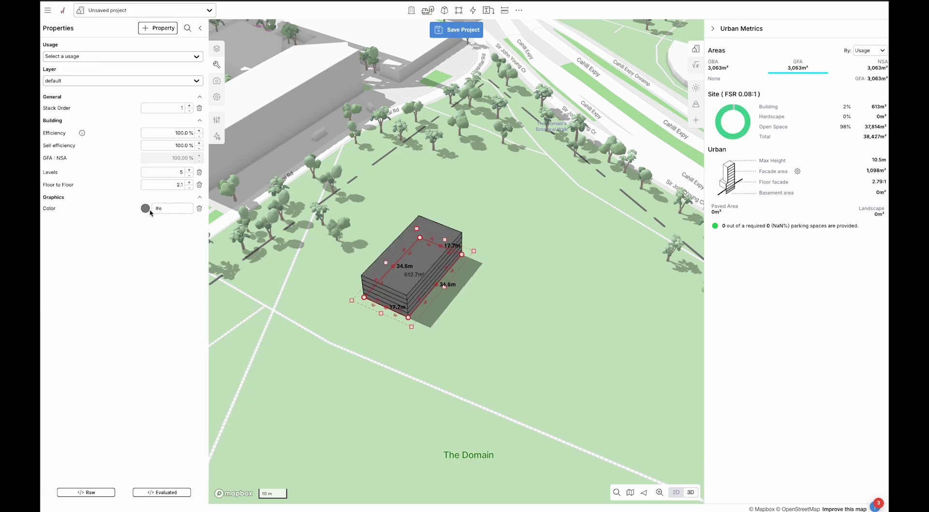
click(145, 208)
click(141, 242)
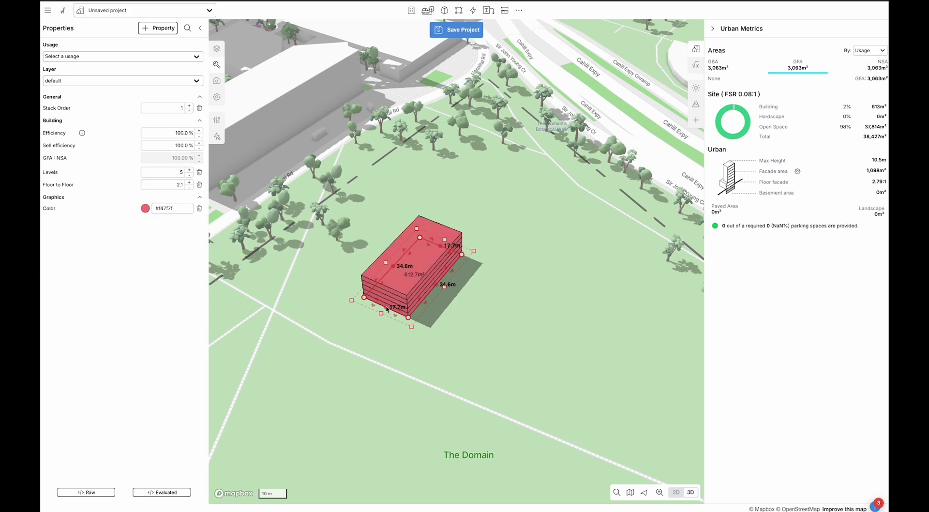
drag(376, 301, 387, 291)
click(488, 315)
click(413, 276)
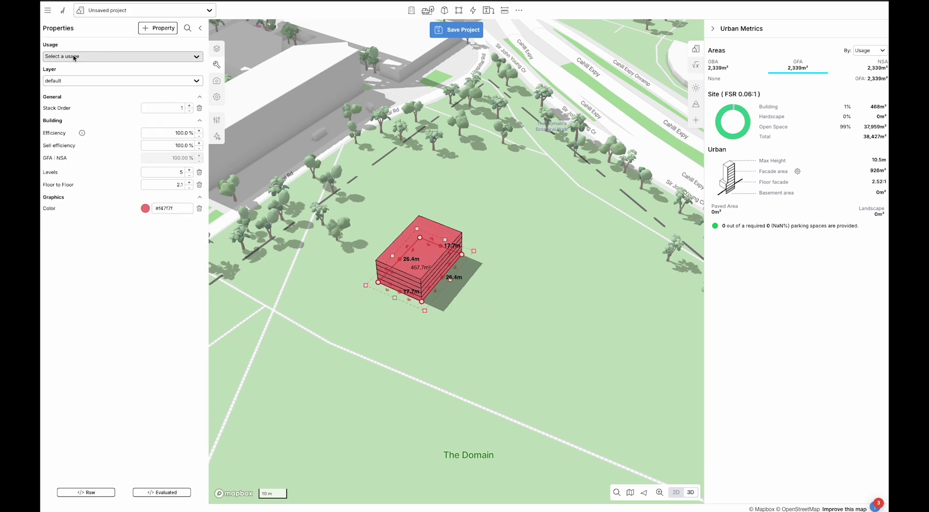
Check the building's evaluated area figures (GFA 2,339 m²) and mark its raw property lines.
click(103, 491)
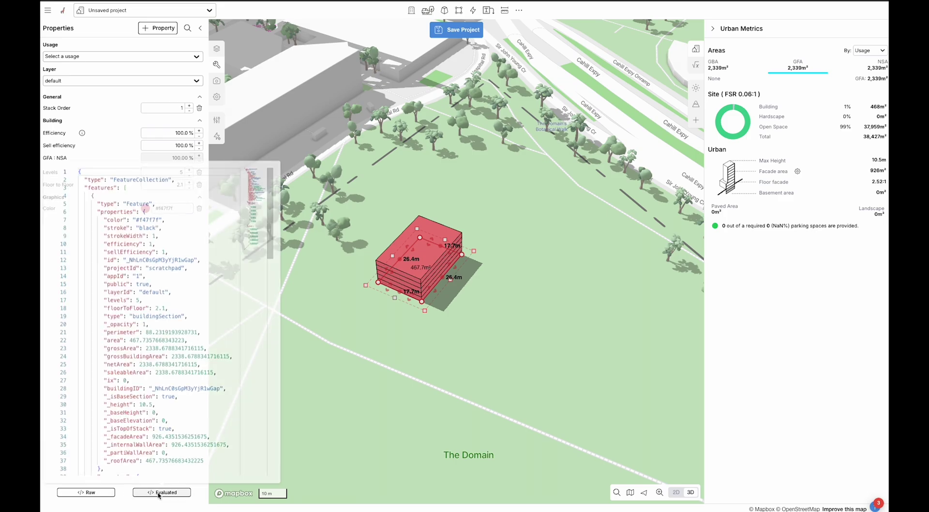
click(92, 493)
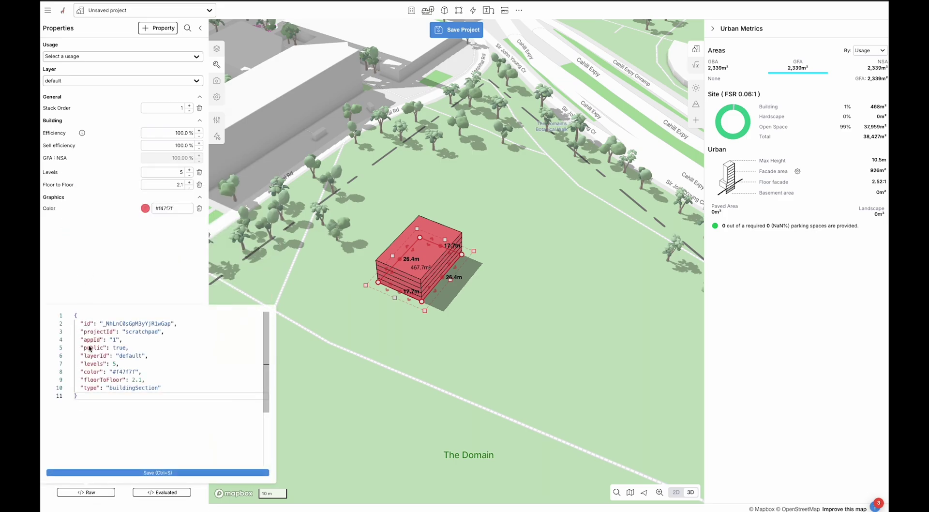
drag(90, 329, 425, 347)
Lower the red building's efficiency to 77.3%.
click(426, 347)
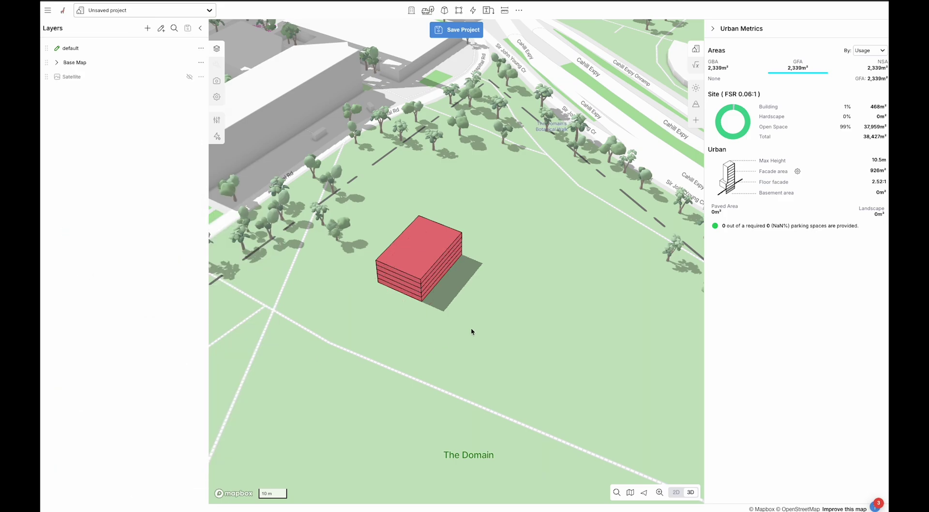
click(400, 271)
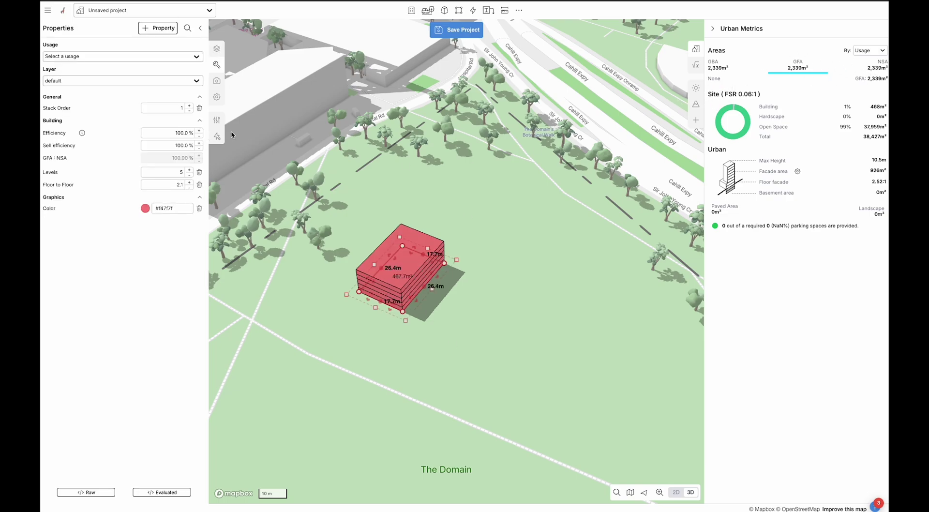
mouse_move(188, 137)
mouse_down()
mouse_move(169, 145)
mouse_move(184, 132)
mouse_up()
Reshape the building's footprint by dragging its corners, giving NSA 1,833 m².
click(339, 368)
click(400, 271)
drag(375, 307, 358, 284)
drag(381, 339, 422, 289)
scroll(367, 281, up, 5)
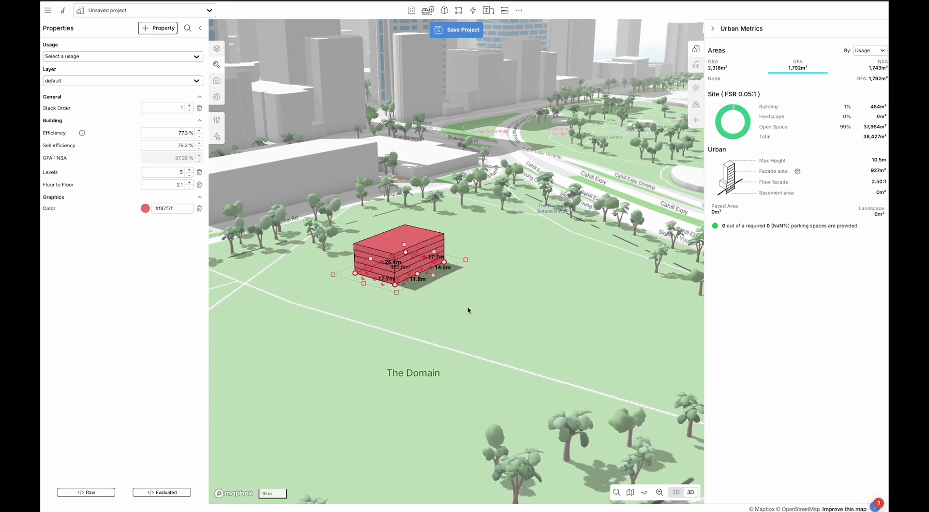
drag(407, 305, 368, 313)
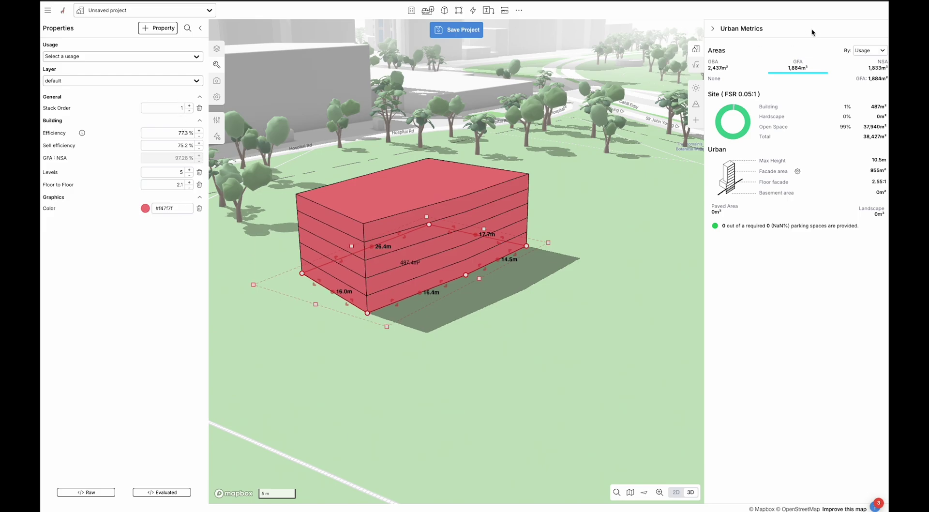
Draw a new 31.6 m by 18.3 m rectangular footprint beside the red building.
key(r)
scroll(605, 258, down, 2)
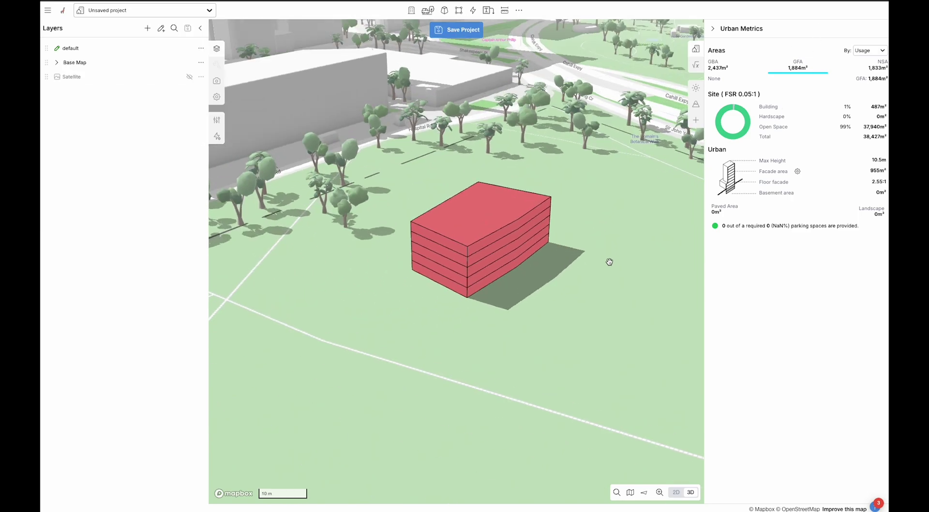
mouse_move(607, 261)
right_down()
mouse_move(524, 276)
mouse_move(530, 189)
right_up()
click(531, 188)
click(472, 246)
click(553, 268)
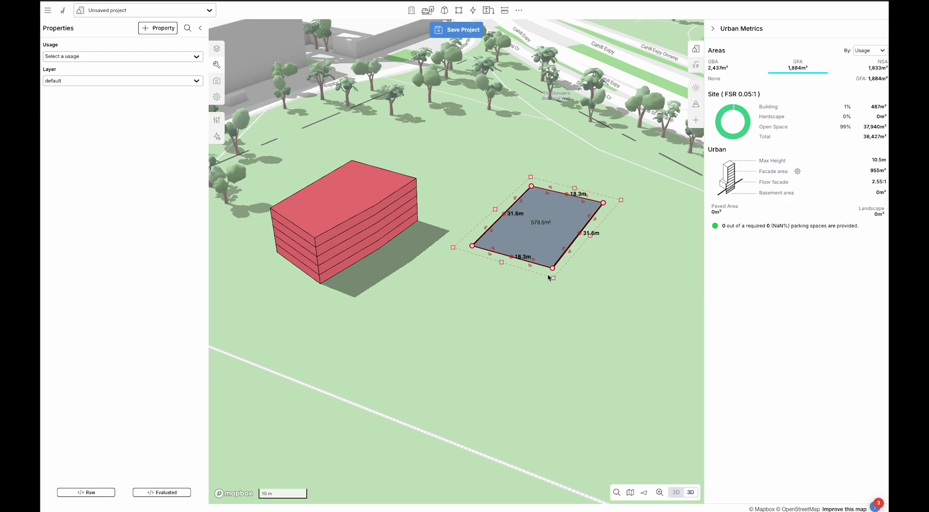
Make the new footprint a Residential tower and open the Residential usage settings.
click(98, 57)
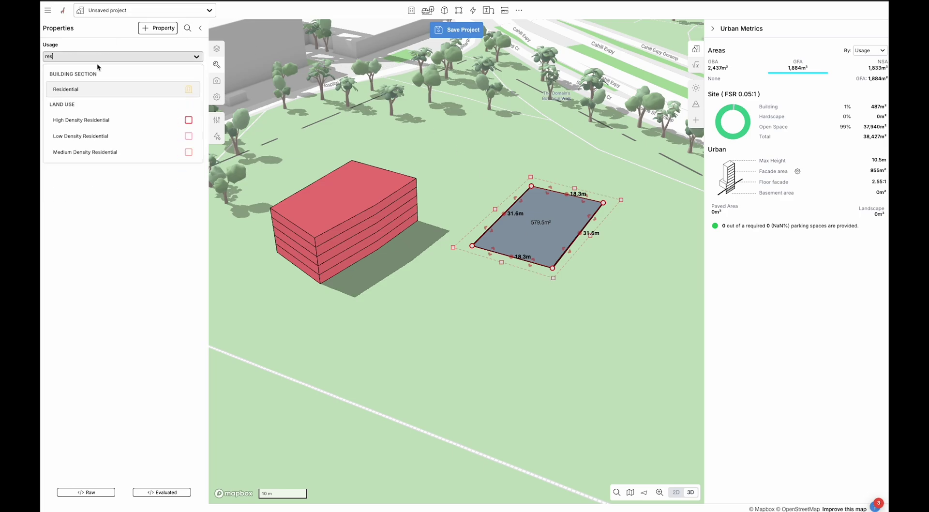
click(88, 91)
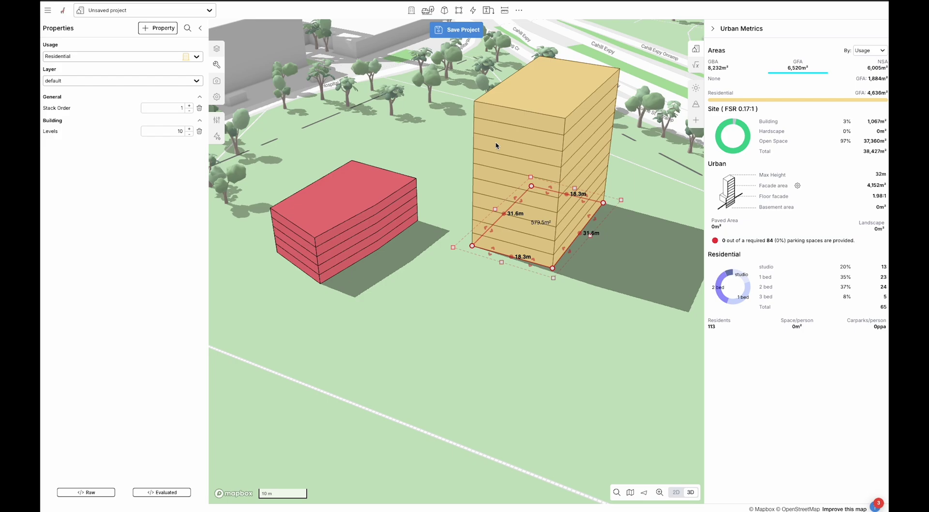
click(216, 119)
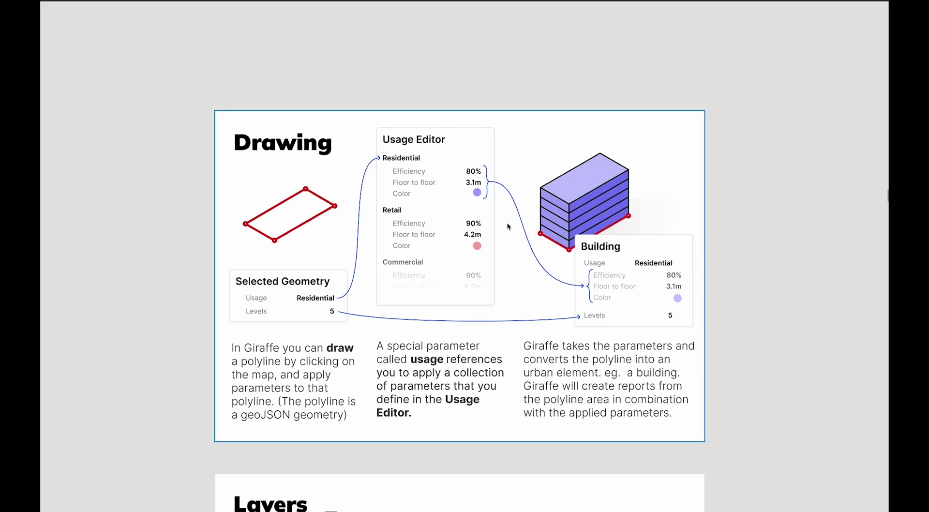
Select the Figma Drawing diagram and its Residential colour dot, then deselect the Giraffe tower.
click(477, 196)
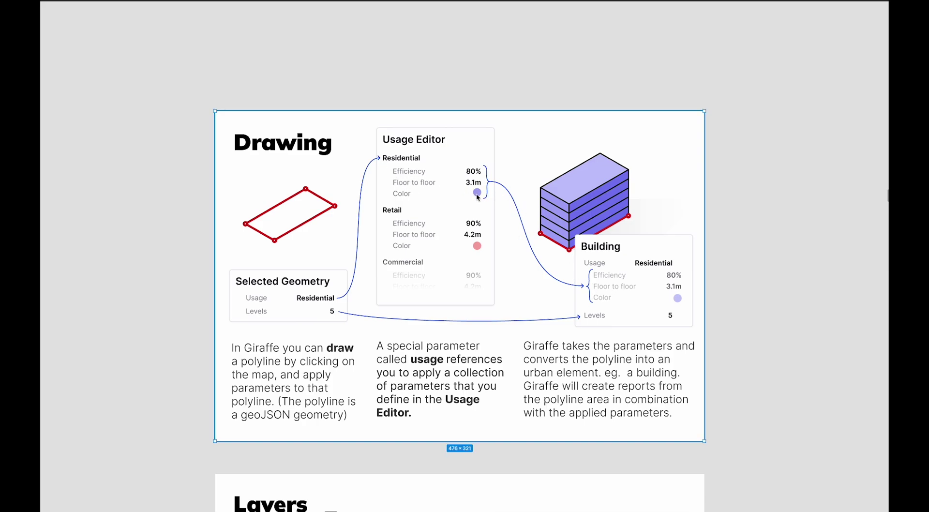
click(477, 193)
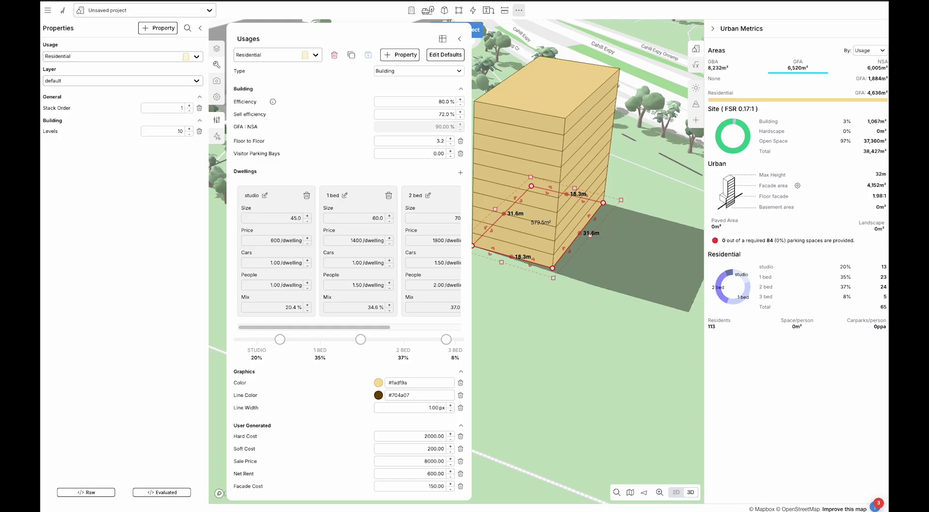
click(583, 288)
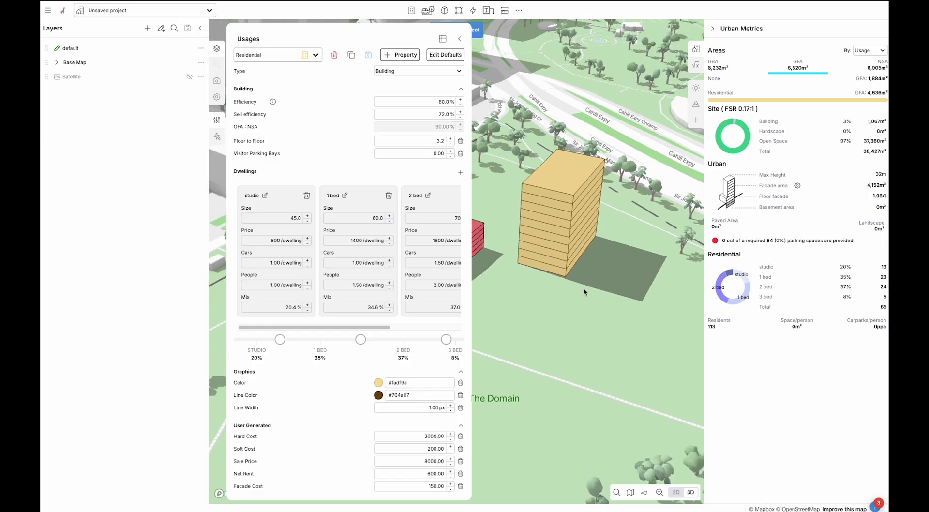
Duplicate the residential tower to the right and reduce the copy to 6 levels.
click(561, 227)
key(ctrl+c)
key(ctrl+v)
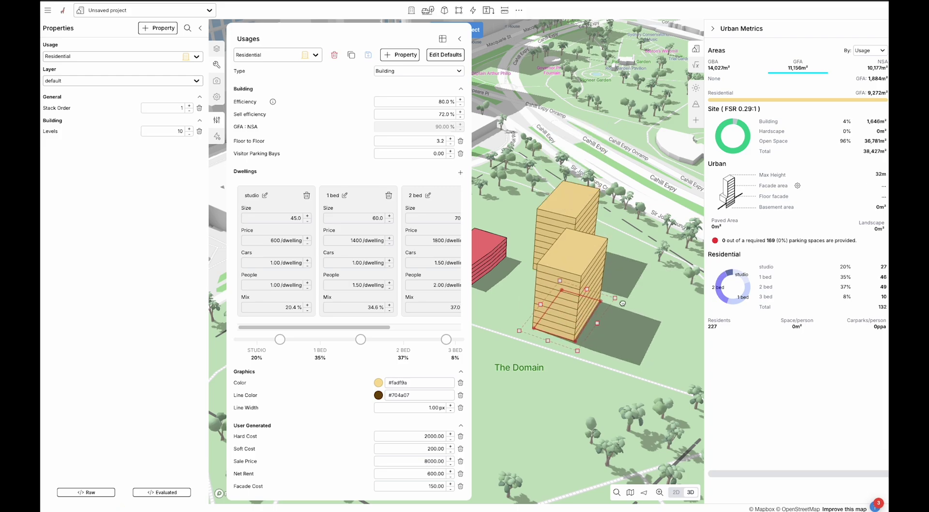
click(623, 304)
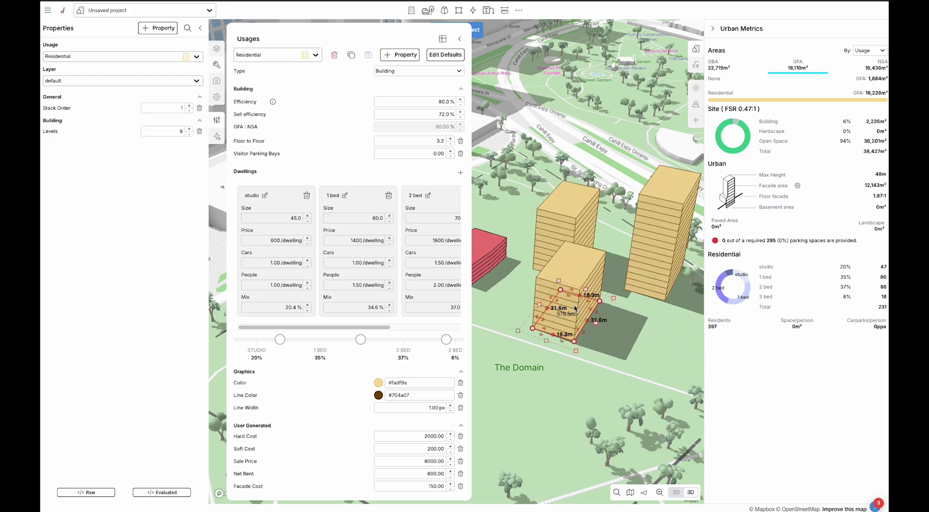
key(Down)
key(Down)
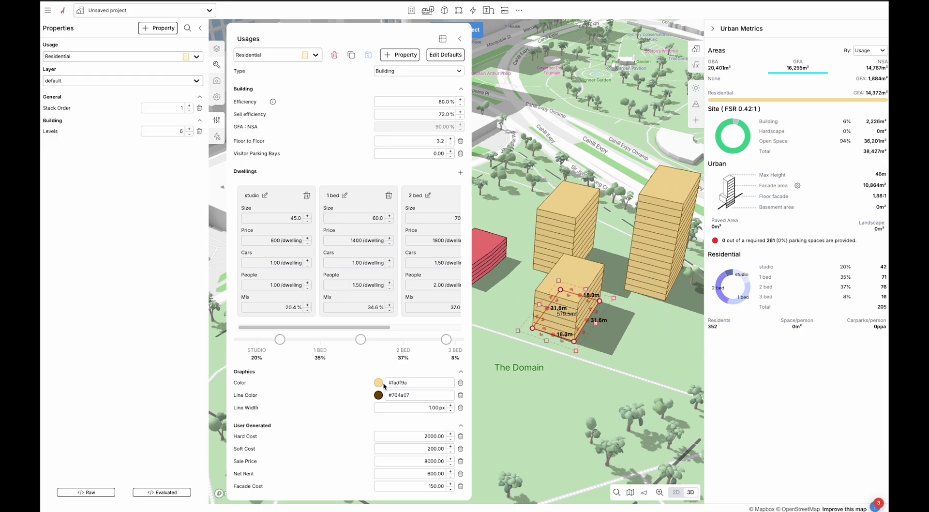
Change the Residential usage colour to a deeper cyan and save the usage.
click(384, 384)
mouse_move(387, 494)
mouse_down()
mouse_move(407, 494)
mouse_move(382, 498)
mouse_up()
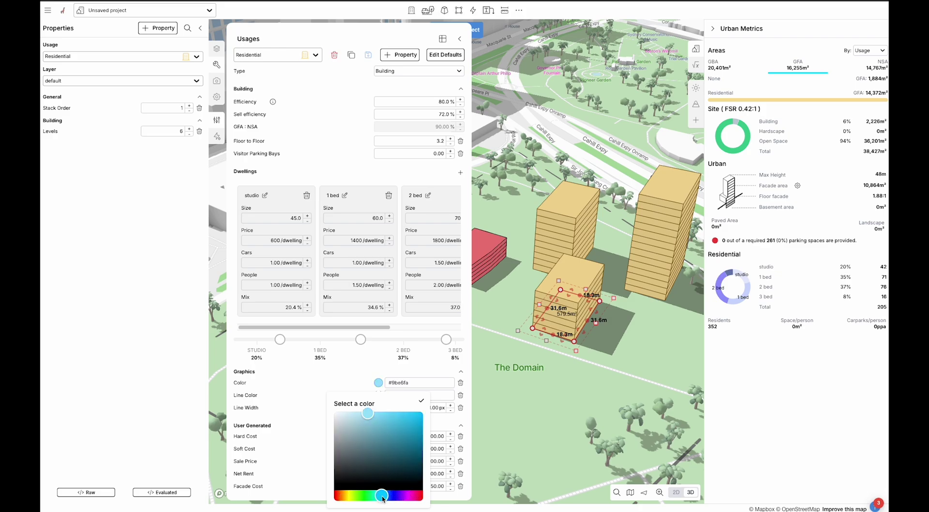
click(396, 419)
click(420, 400)
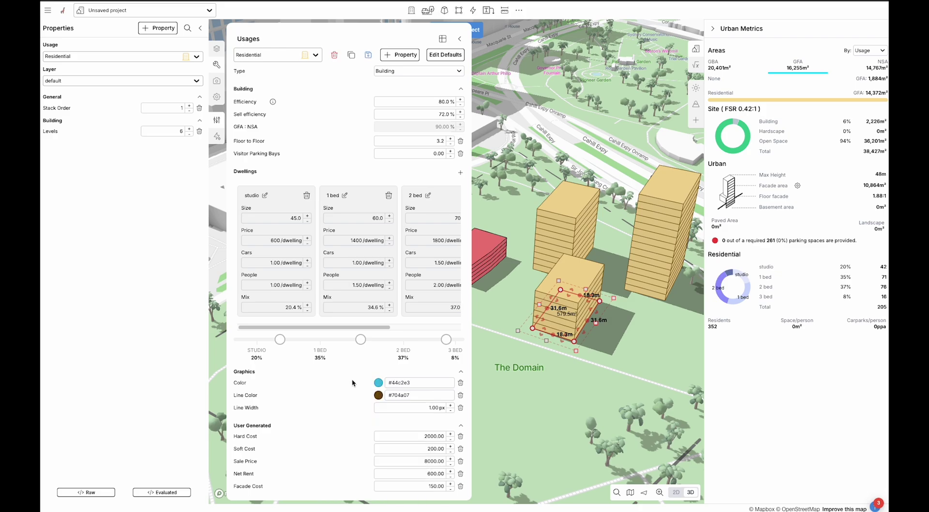
click(367, 54)
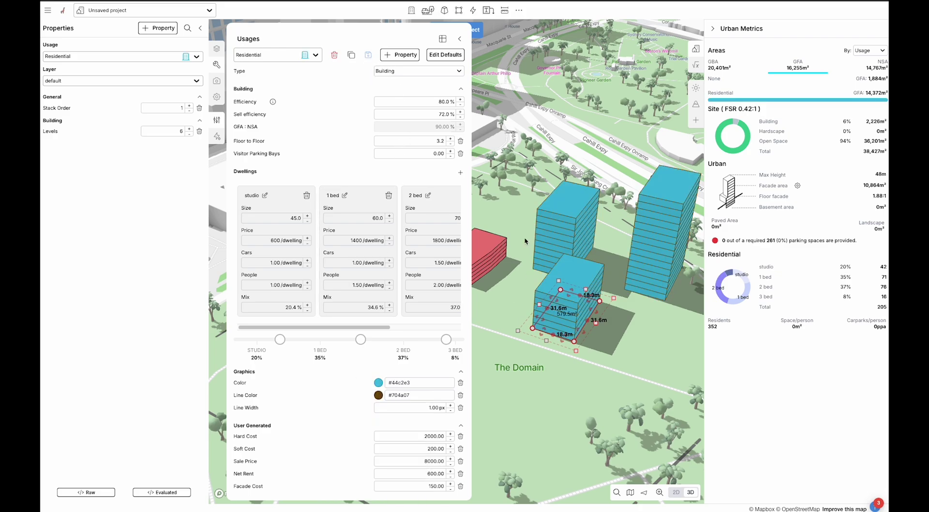
Set the Residential floor-to-floor height to 9 and apply it to the towers.
click(497, 283)
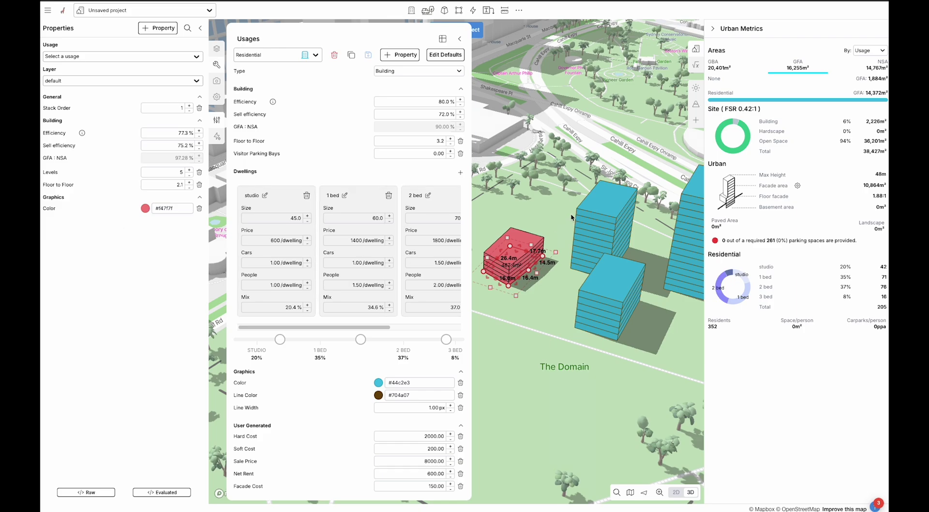
click(536, 280)
right_drag(537, 282, 465, 283)
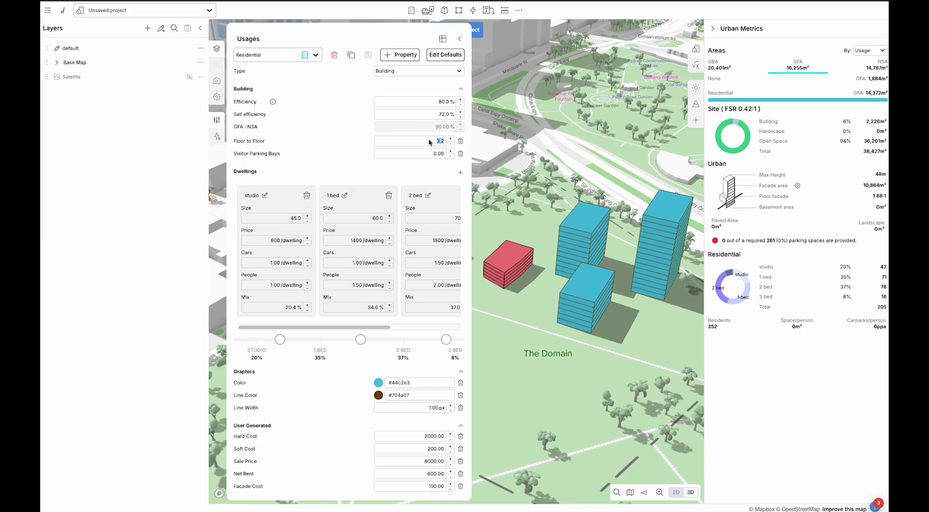
text(9)
click(368, 55)
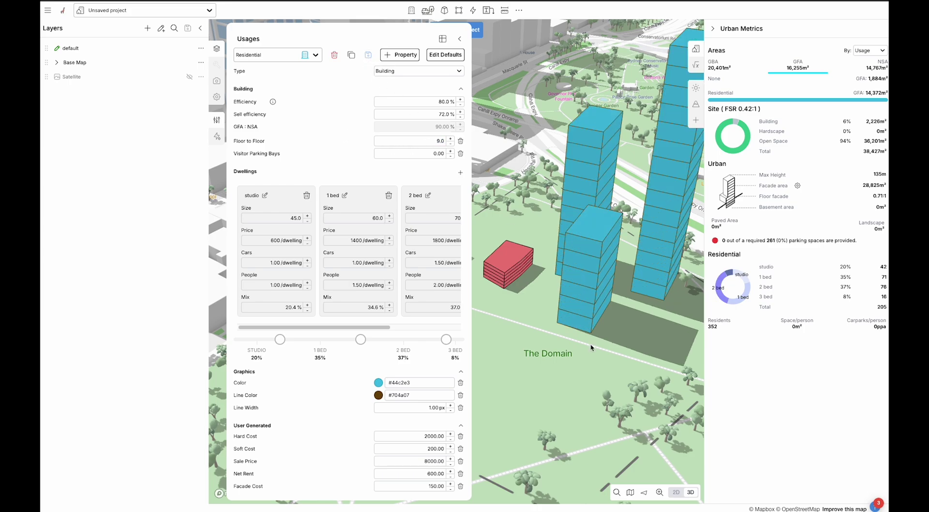
scroll(590, 344, down, 3)
Browse the full Usages table, then close it.
click(442, 38)
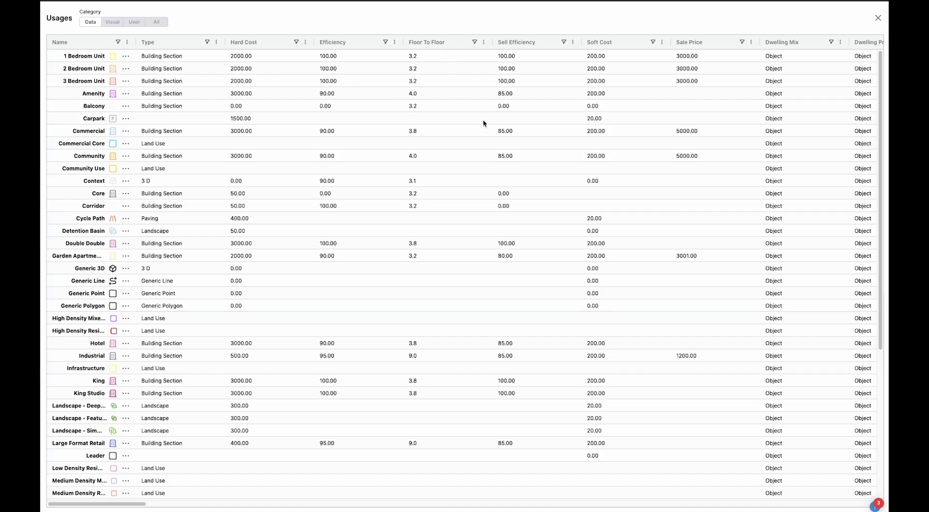
scroll(324, 246, right, 5)
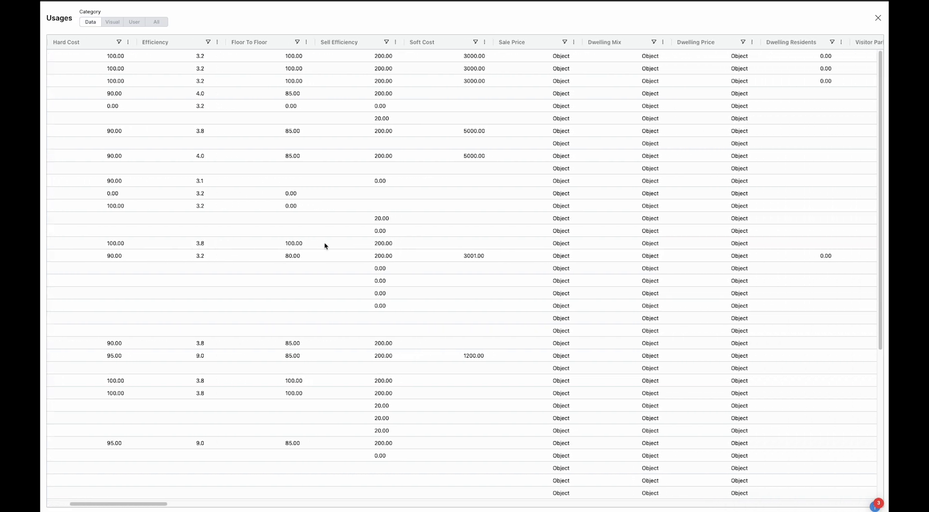
scroll(324, 245, down, 5)
scroll(325, 245, left, 5)
scroll(324, 245, left, 2)
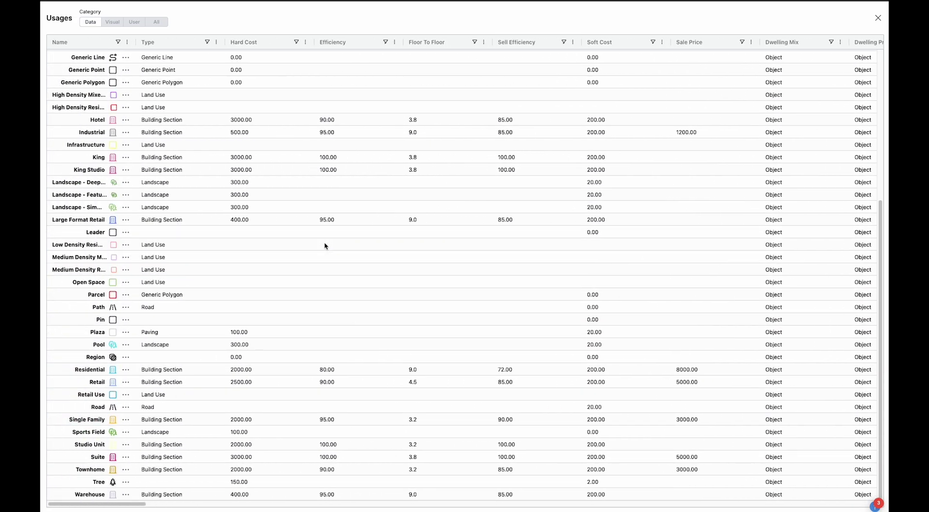
scroll(324, 244, up, 5)
click(877, 18)
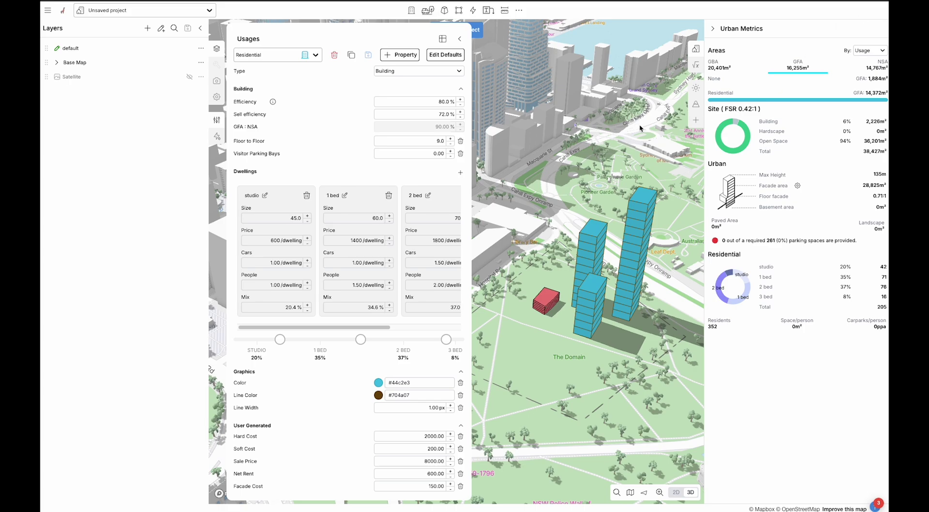
Select the three blue towers and set Residential floor-to-floor height to 3.2.
click(464, 37)
shift+drag(681, 323, 546, 256)
click(217, 120)
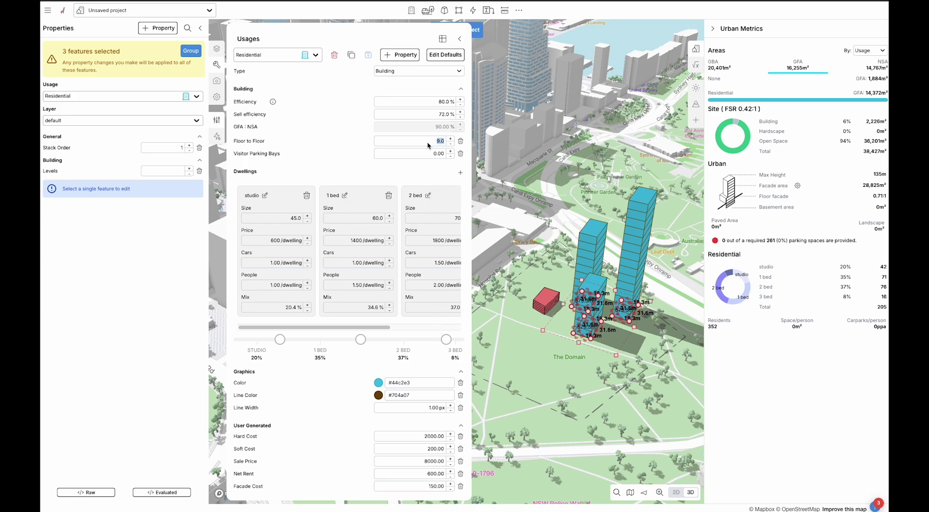
text(3.2)
click(368, 56)
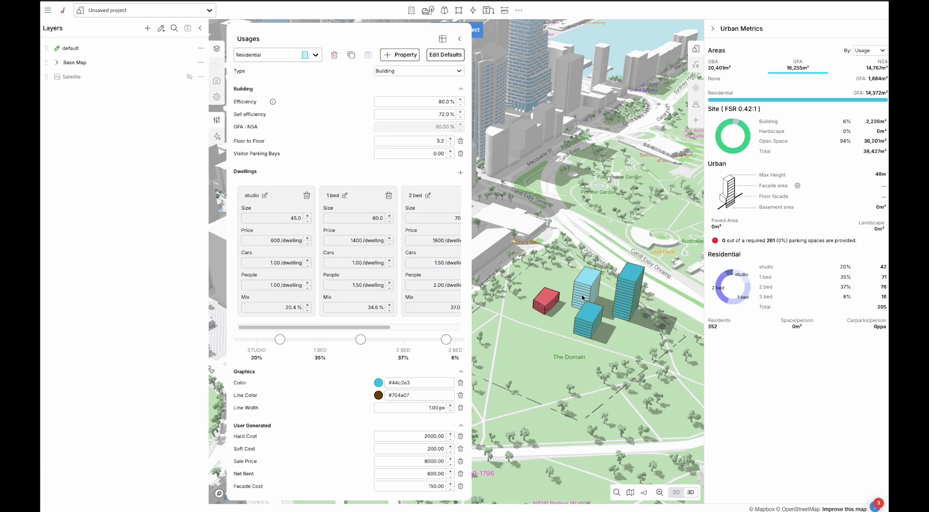
scroll(585, 320, up, 2)
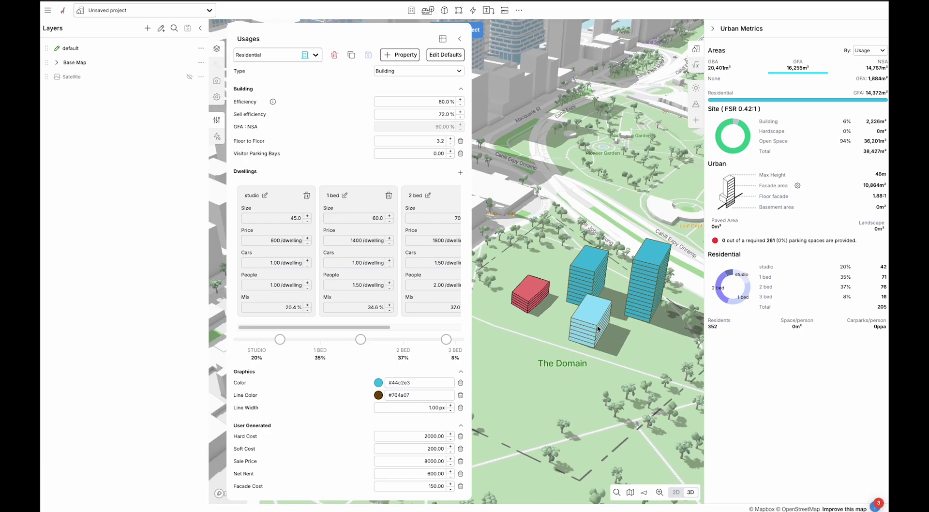
Change the front light-blue tower's usage to Retail.
click(599, 330)
click(118, 57)
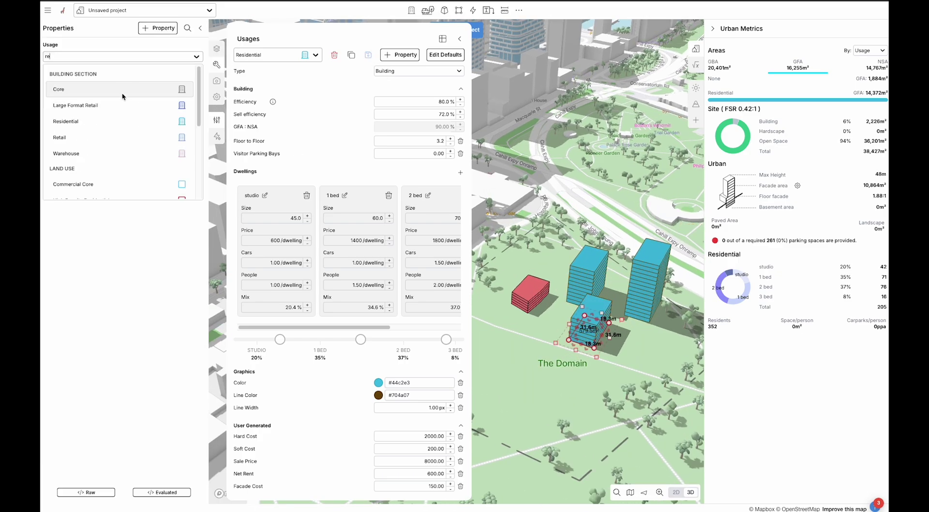
click(113, 139)
click(609, 222)
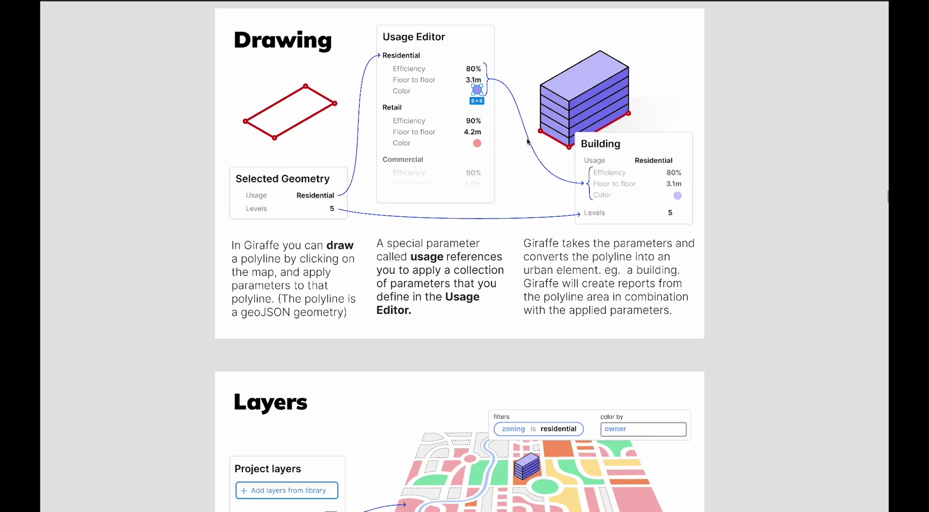
Scroll the Figma explainer board down past Drawing to the Layers section.
scroll(527, 141, down, 4)
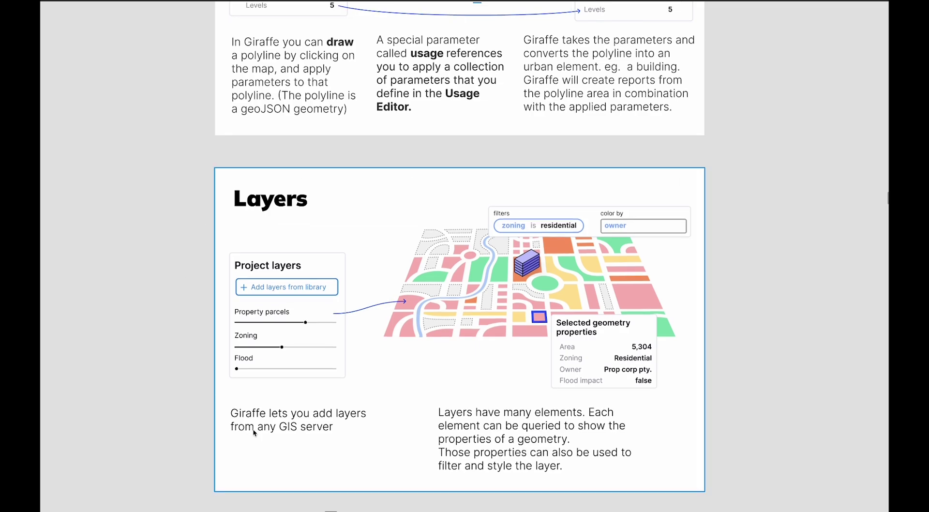
scroll(245, 419, down, 1)
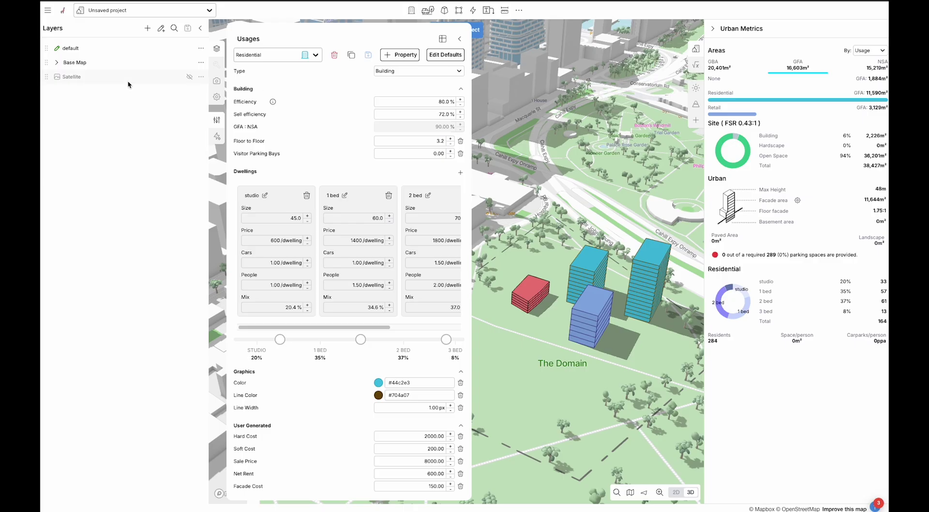
Hide Map Labels, Trees, Landmark Buildings, Transit and POI Labels, keeping only 3D Buildings visible.
click(55, 62)
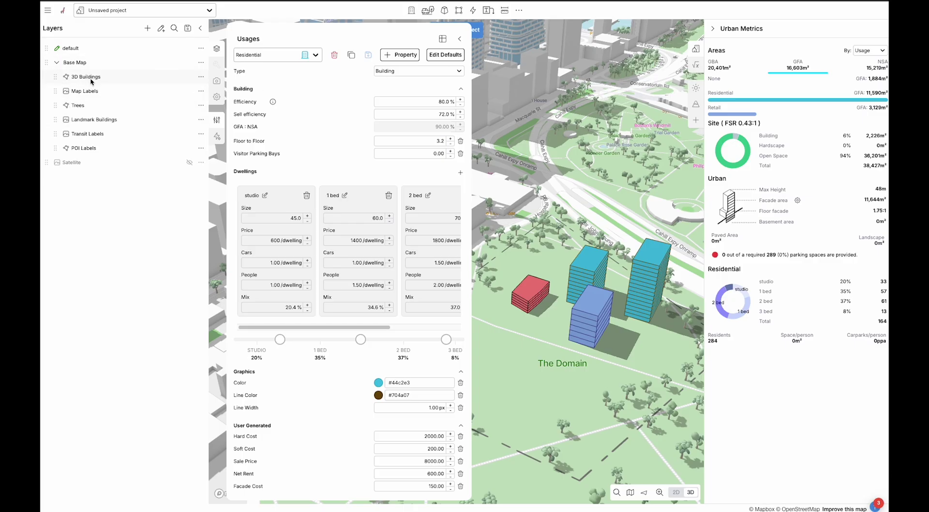
click(459, 39)
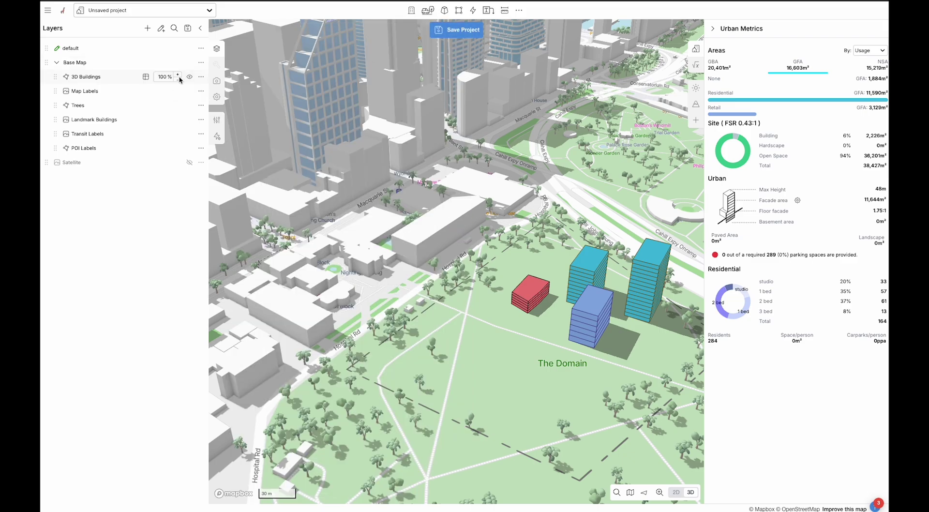
click(188, 77)
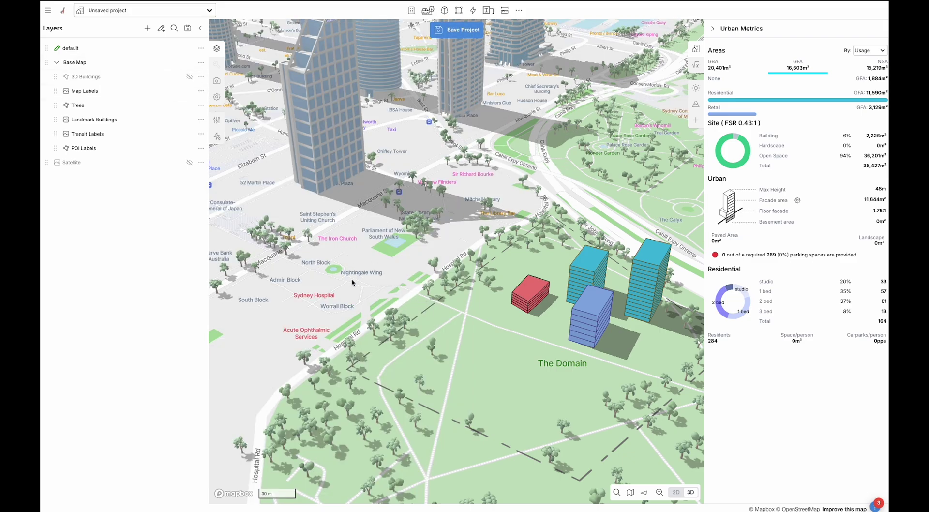
click(189, 91)
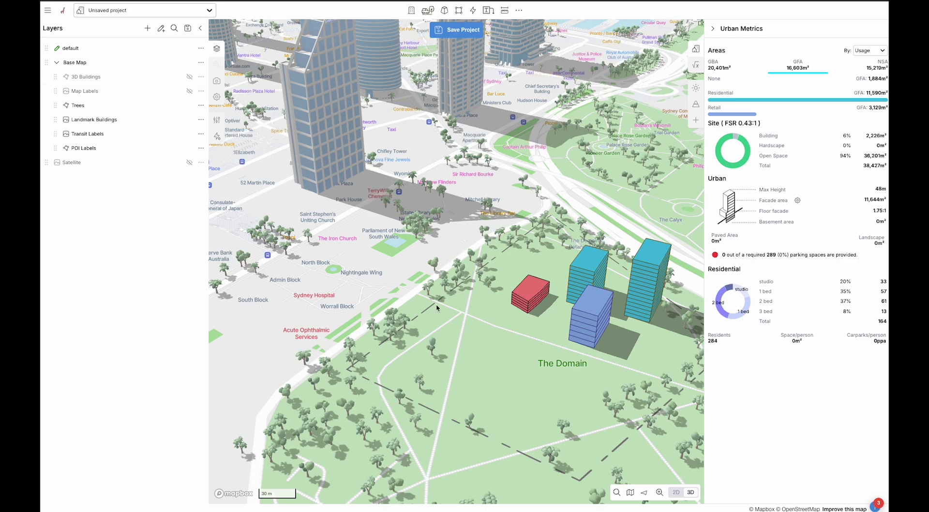
click(189, 105)
click(189, 119)
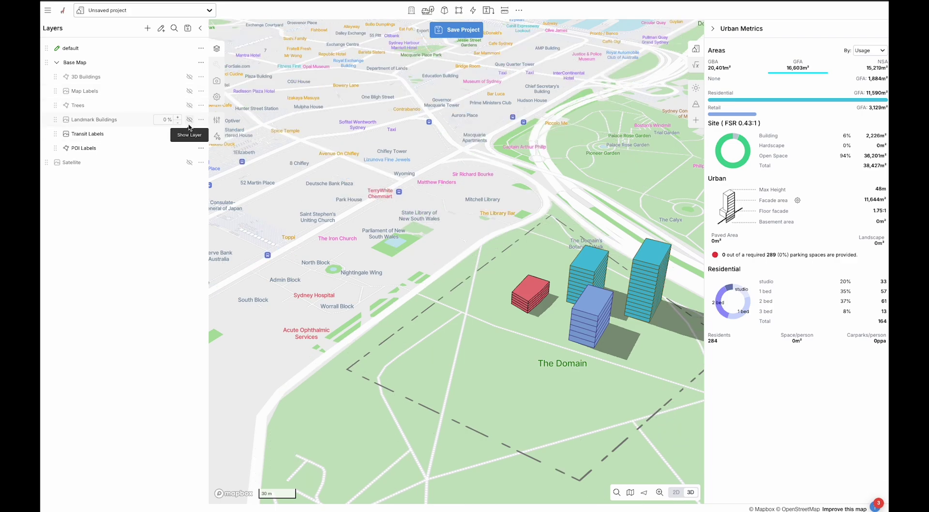
click(189, 134)
click(189, 148)
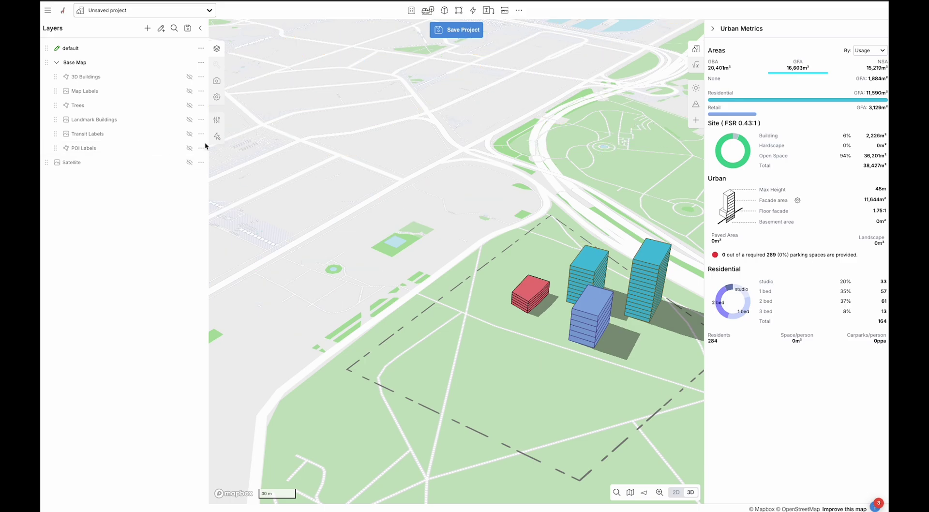
click(190, 76)
drag(523, 183, 509, 221)
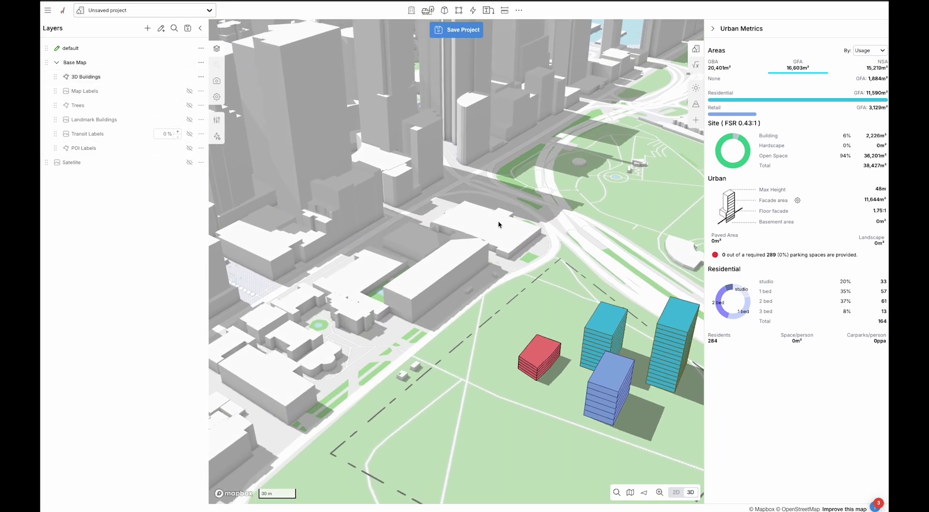
Switch the map to a flat 2D top-down view.
right_click(492, 232)
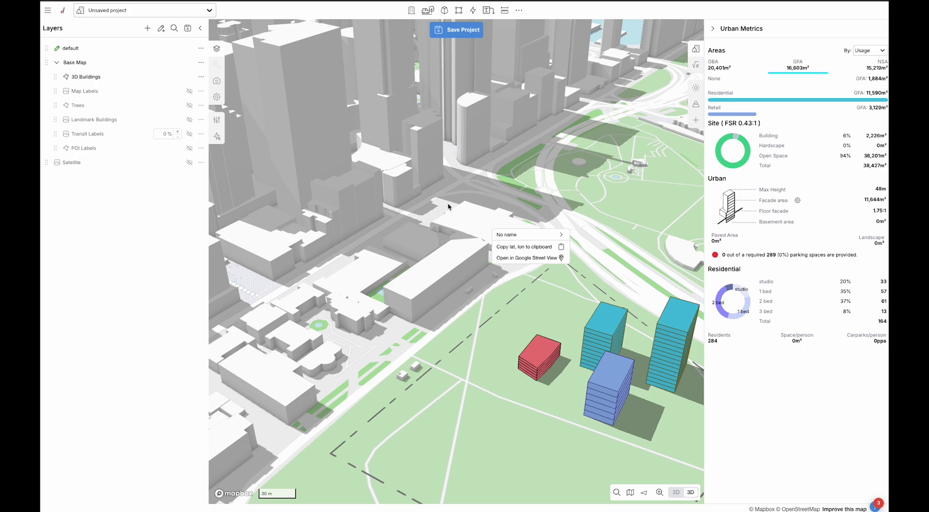
click(435, 210)
key(2)
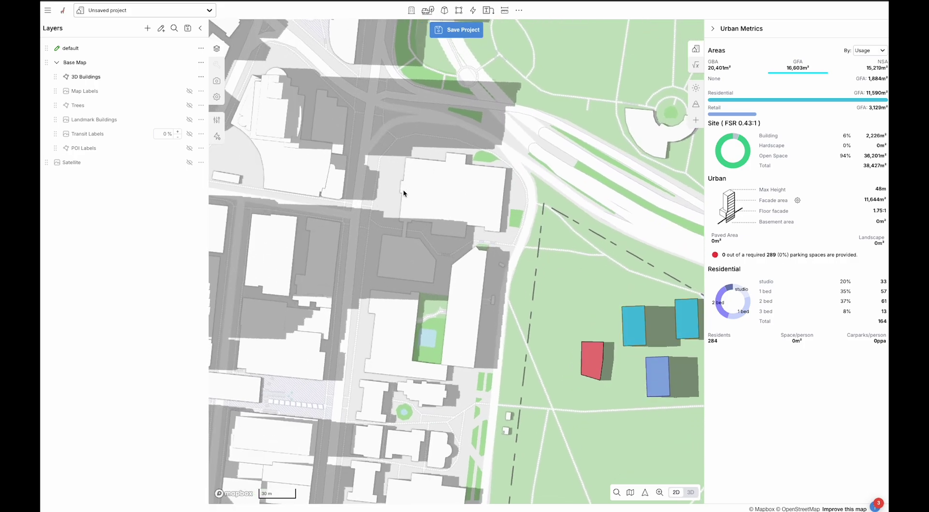
Inspect the properties of the building north of the park, then open the 3D Buildings attribute table.
right_click(465, 210)
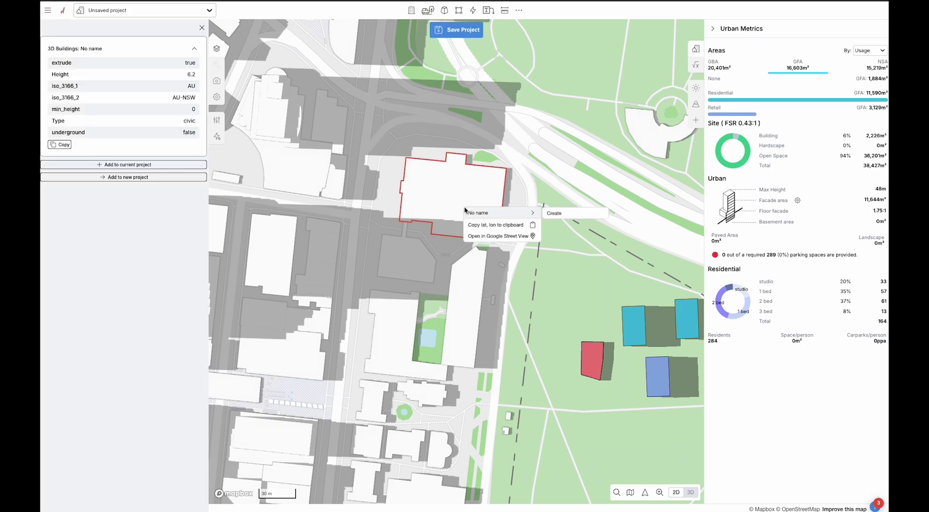
drag(112, 66, 133, 133)
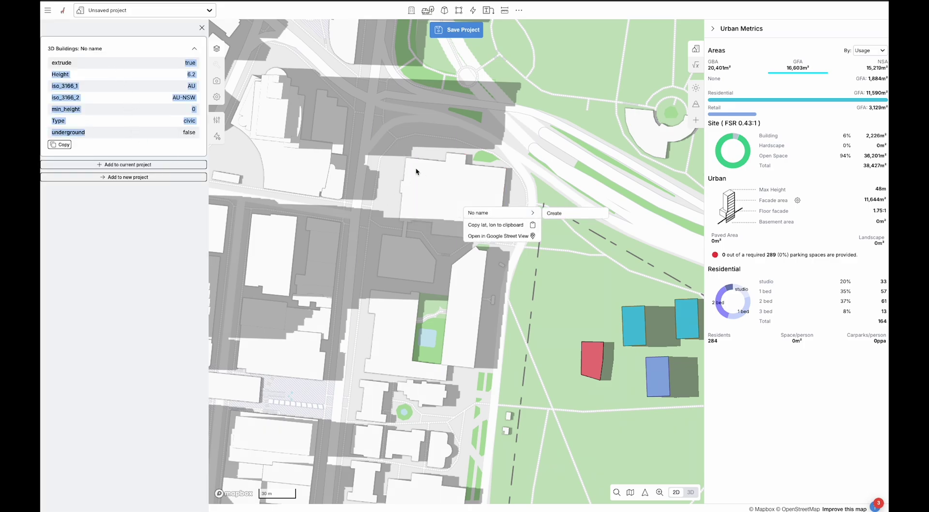
click(436, 218)
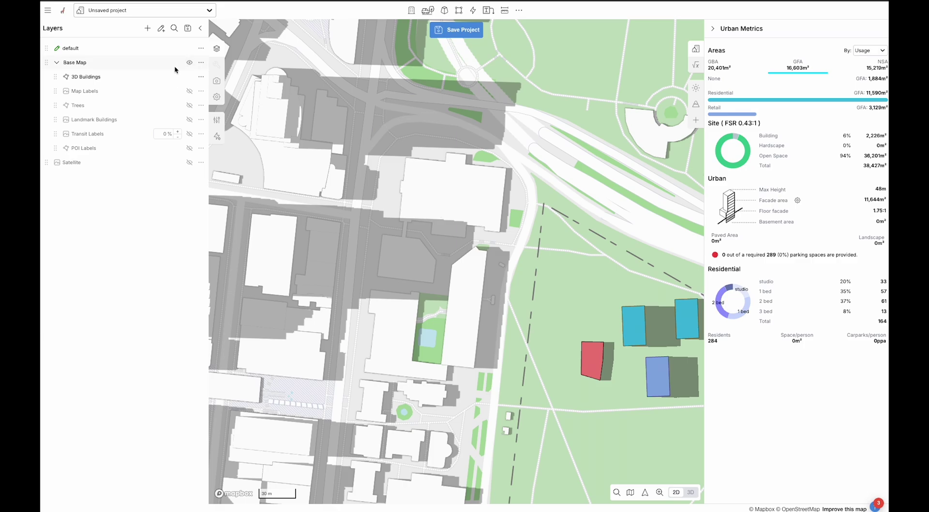
click(145, 77)
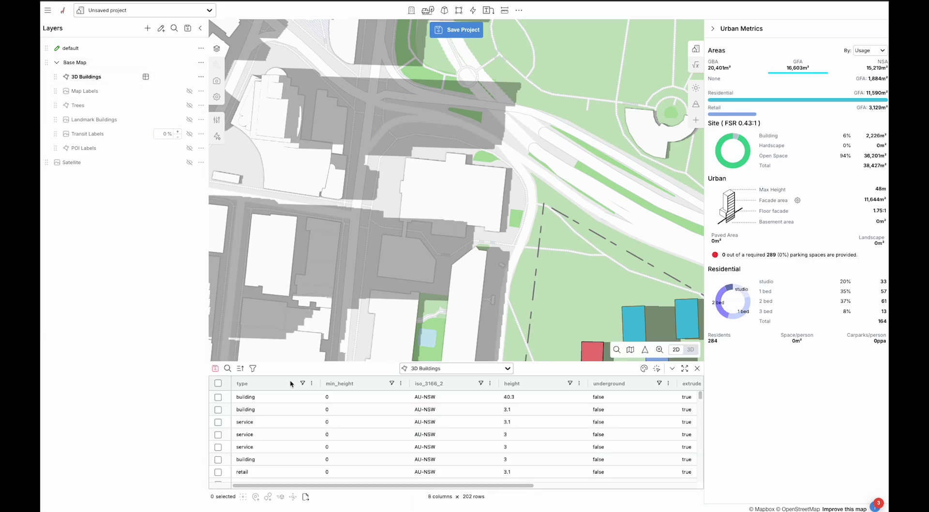
Centre the coloured project buildings and select, then deselect, the left light-blue tower.
drag(388, 484, 484, 484)
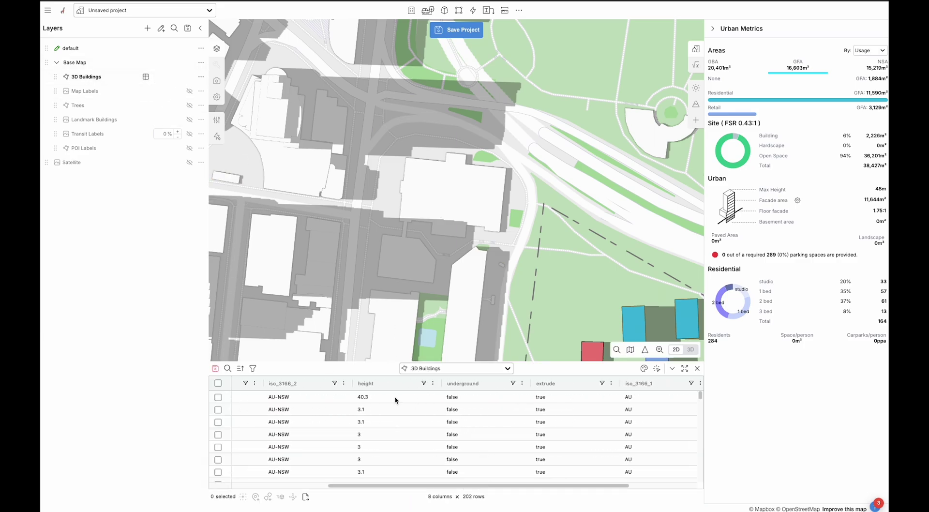
drag(565, 312, 392, 201)
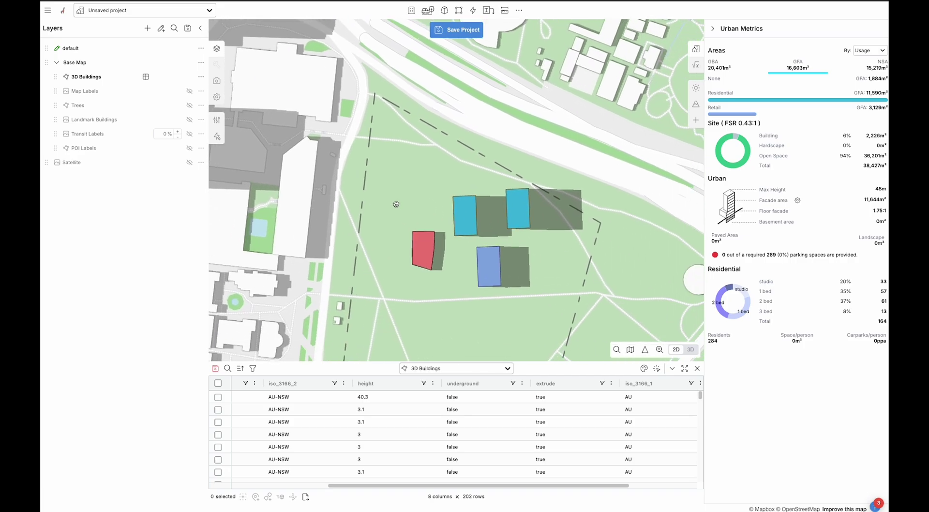
drag(557, 170, 395, 296)
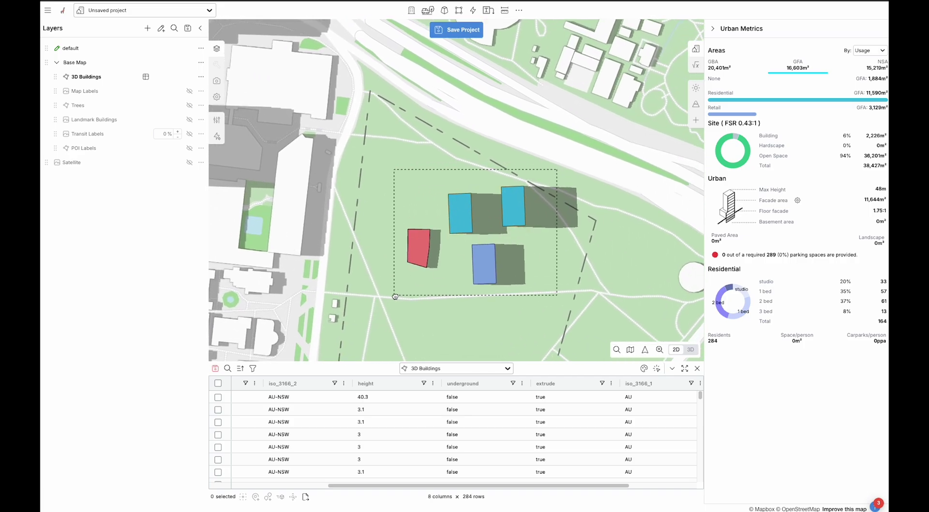
click(457, 214)
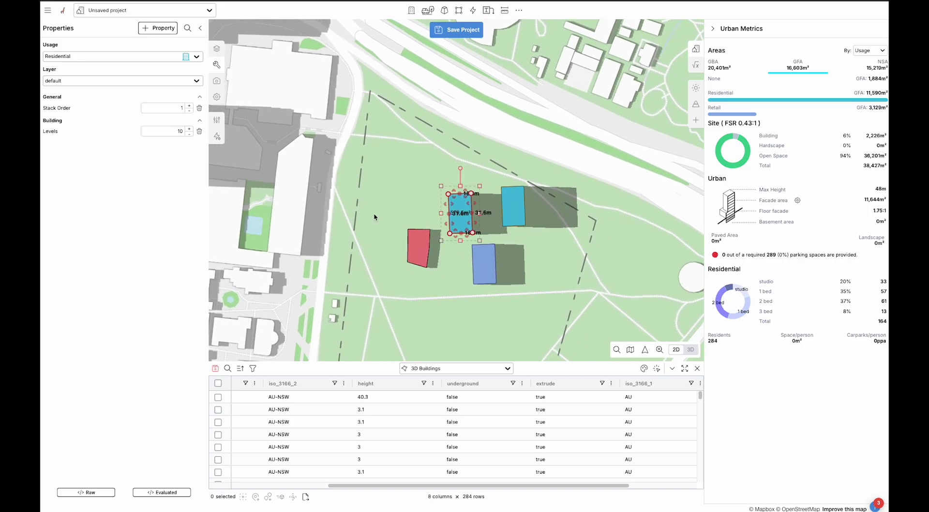
click(247, 397)
click(304, 227)
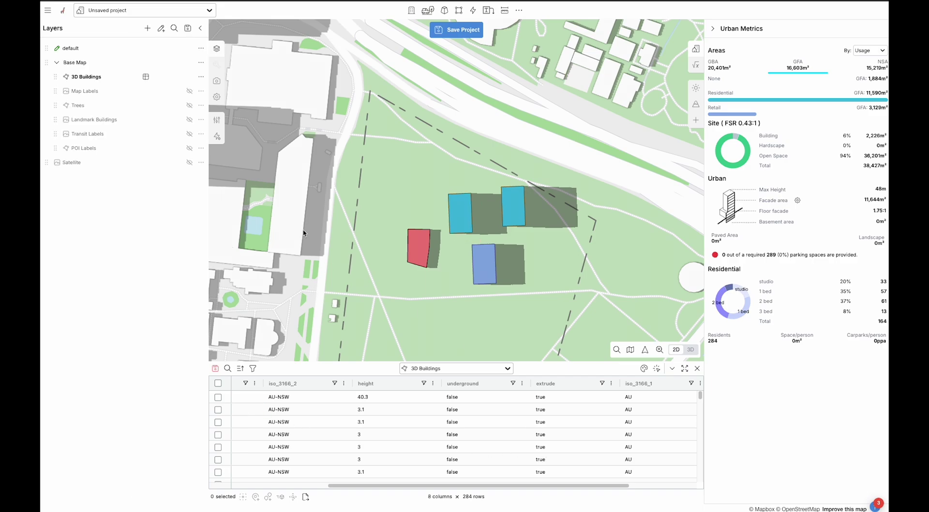
Show the properties of the tall building beside the park and highlight its rows.
right_click(296, 228)
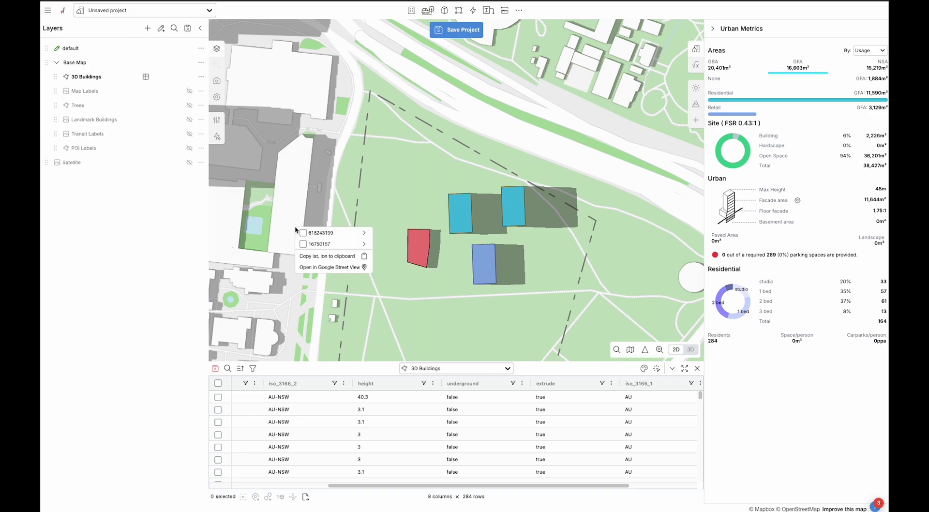
mouse_move(322, 236)
drag(98, 57, 97, 133)
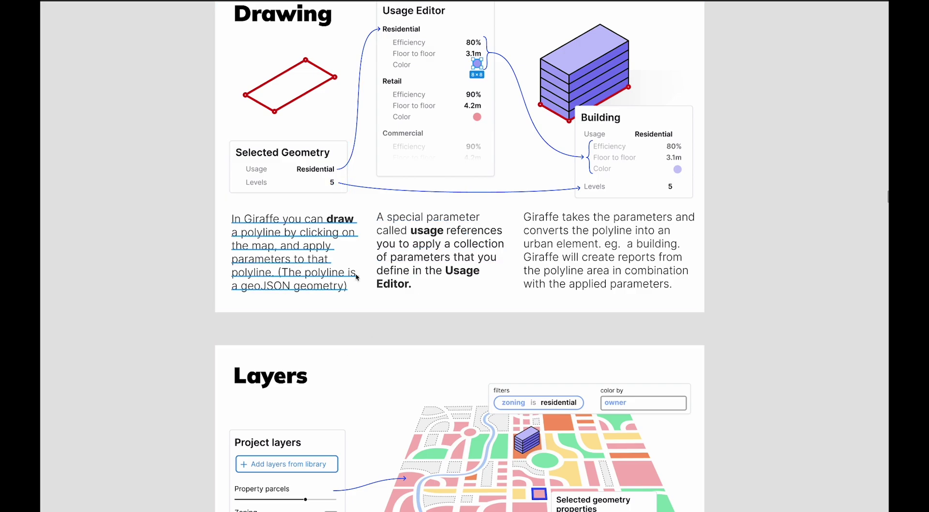
Scroll the Figma canvas down past the Layers slide to the Analytics slide.
scroll(362, 267, down, 5)
scroll(358, 268, down, 4)
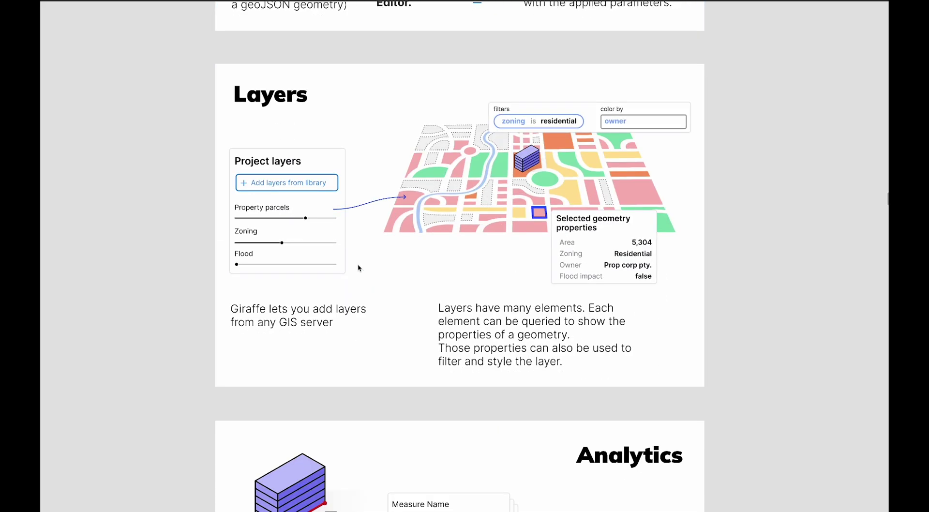
scroll(225, 177, up, 4)
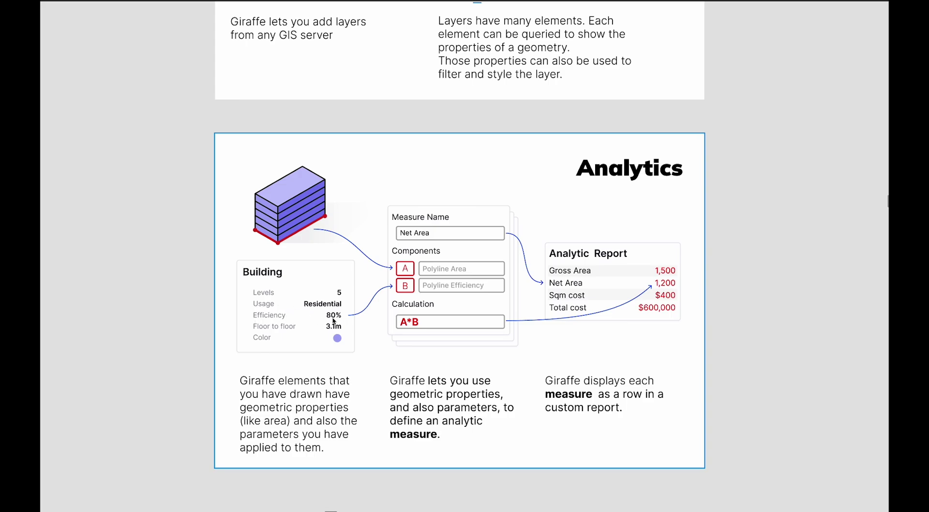
Select the Analytics slide frame and scroll up to Drawing and back.
click(262, 316)
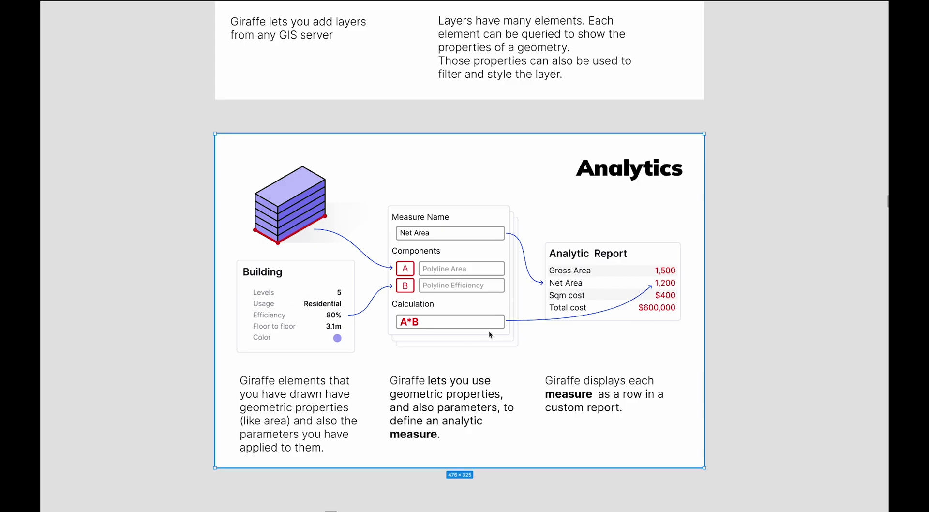
scroll(487, 337, up, 15)
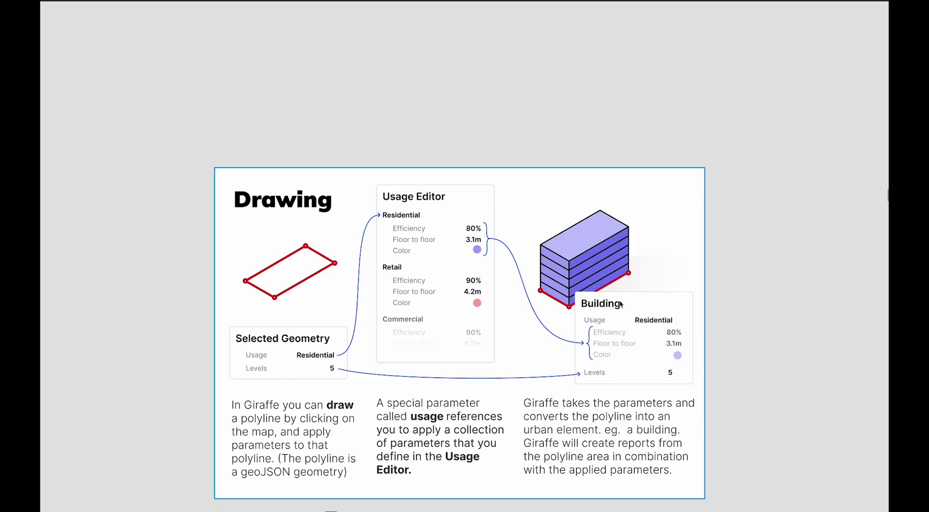
scroll(625, 355, down, 12)
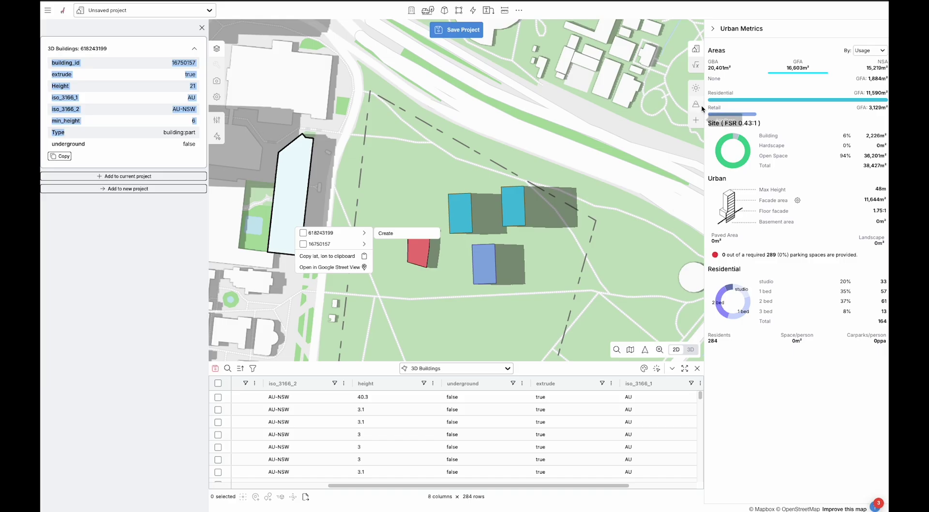
Start Analytics from a blank slate and create a 'summaries' category.
click(696, 66)
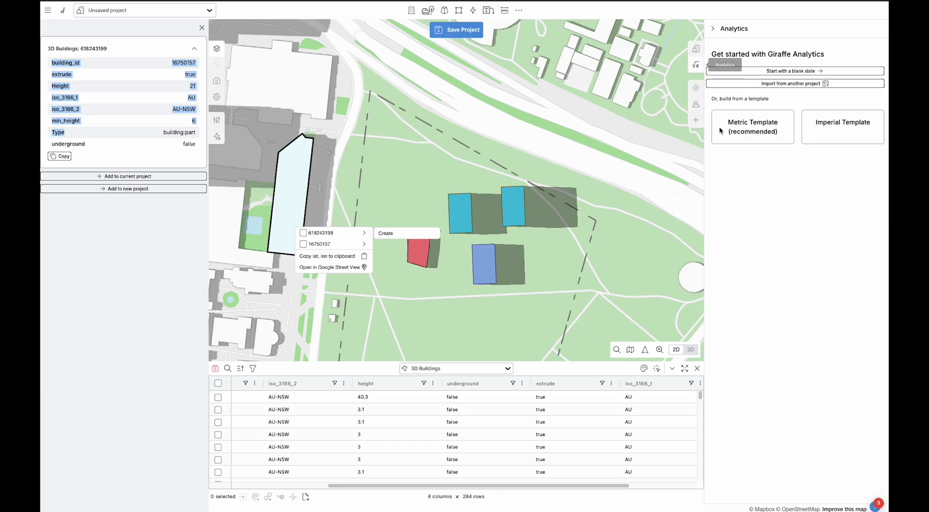
click(752, 72)
click(759, 116)
text(summaries)
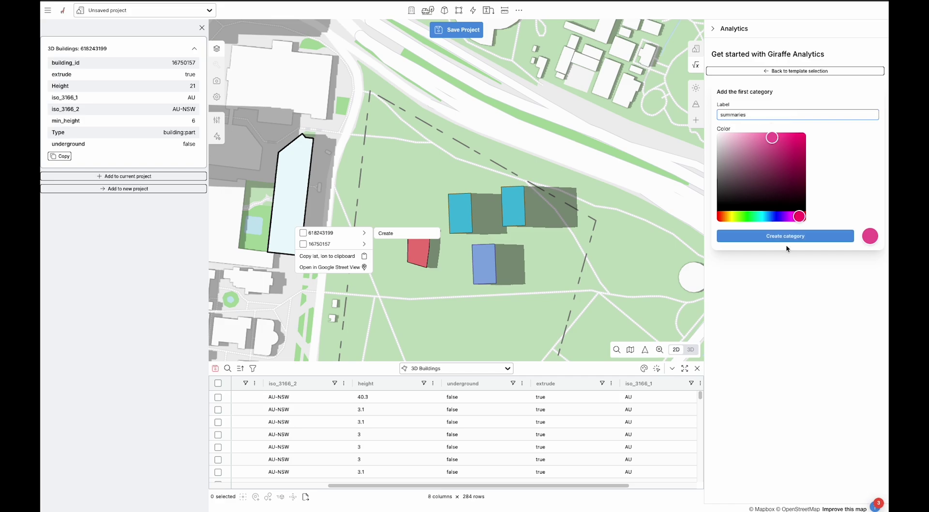
click(786, 237)
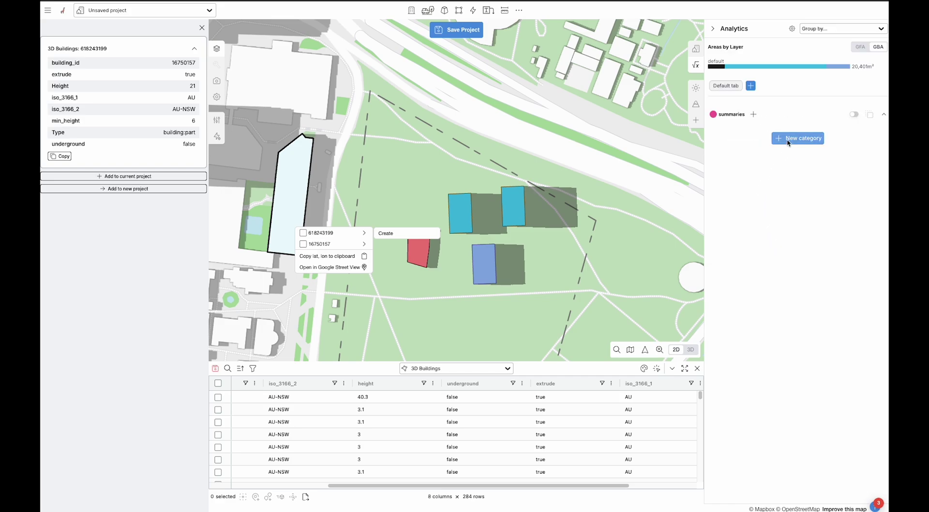
Add a 'net area' measure to summaries with component A set to area (m²).
click(754, 114)
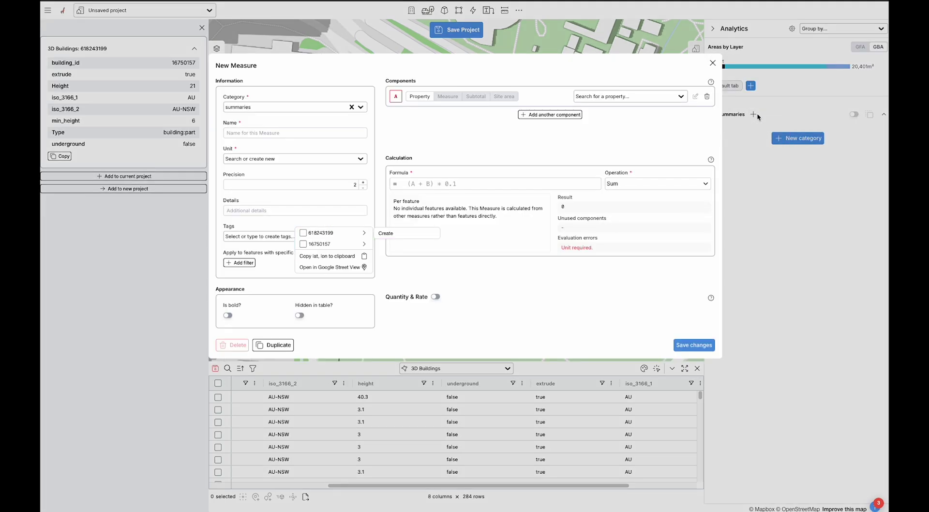
click(247, 135)
text(net area)
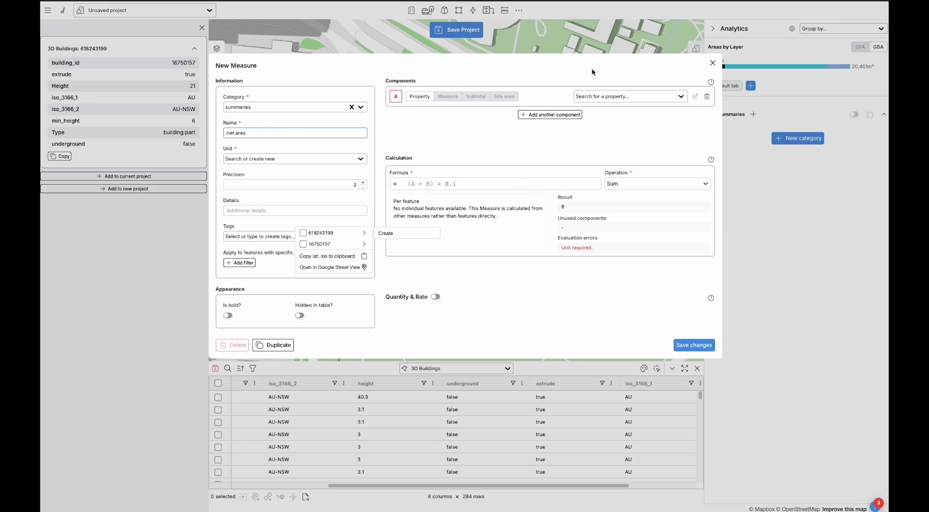
click(591, 97)
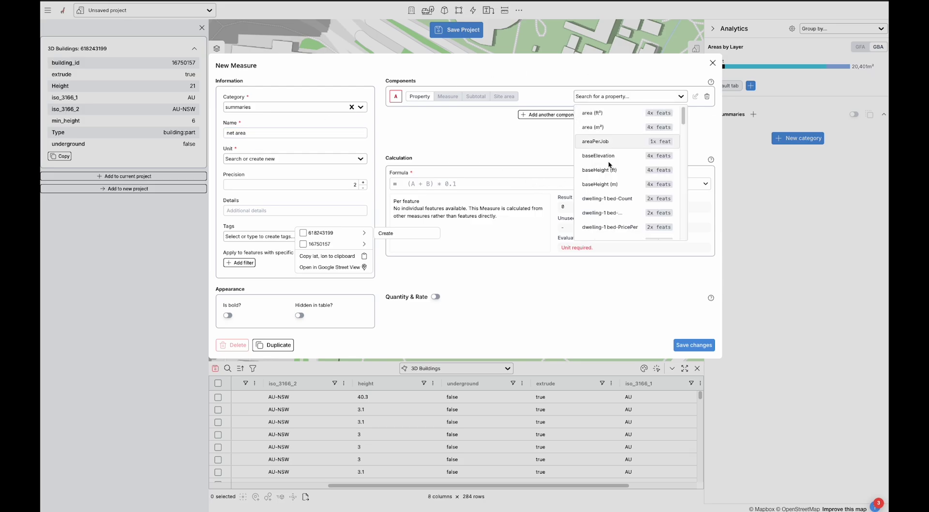
scroll(606, 164, down, 3)
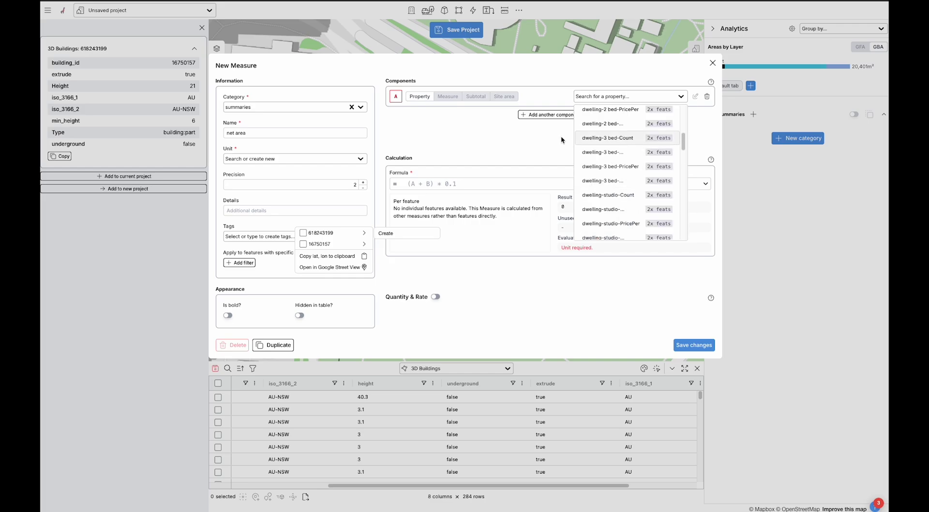
scroll(614, 193, up, 3)
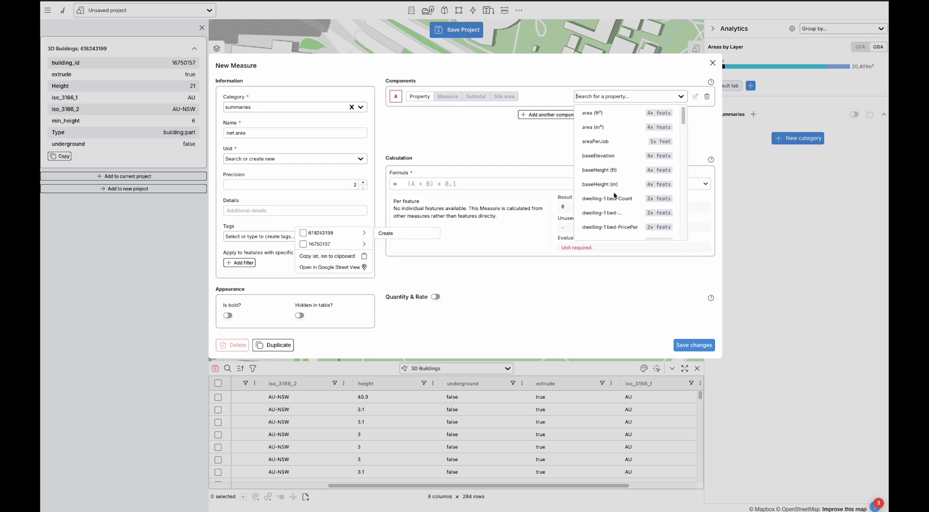
click(594, 127)
Add component B as efficiency, use formula A*B in Square Metres, and save.
click(572, 115)
click(598, 118)
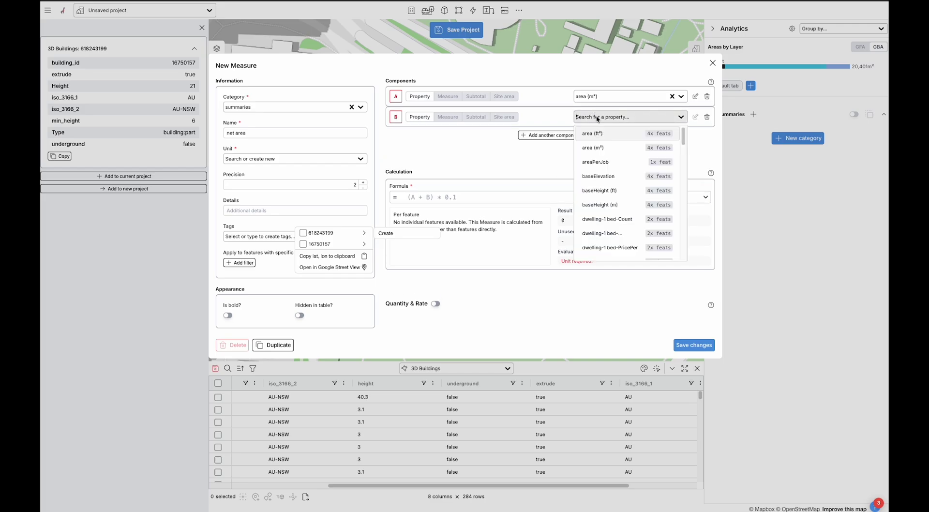
text(ef)
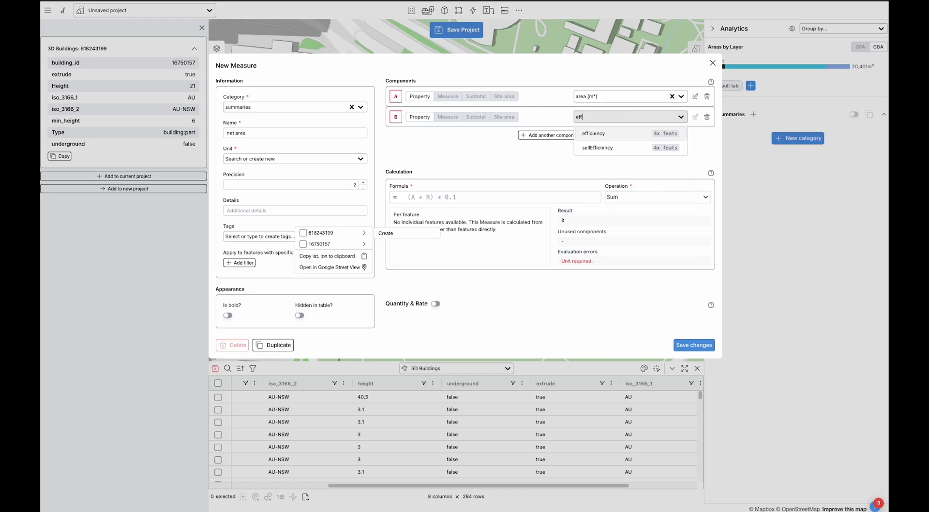
text(f)
click(612, 133)
click(501, 197)
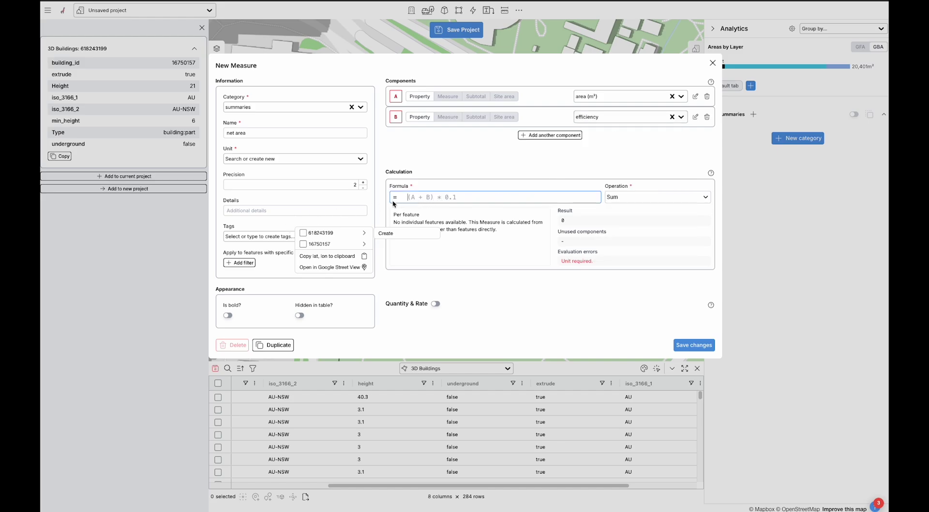
text(A*B)
click(327, 158)
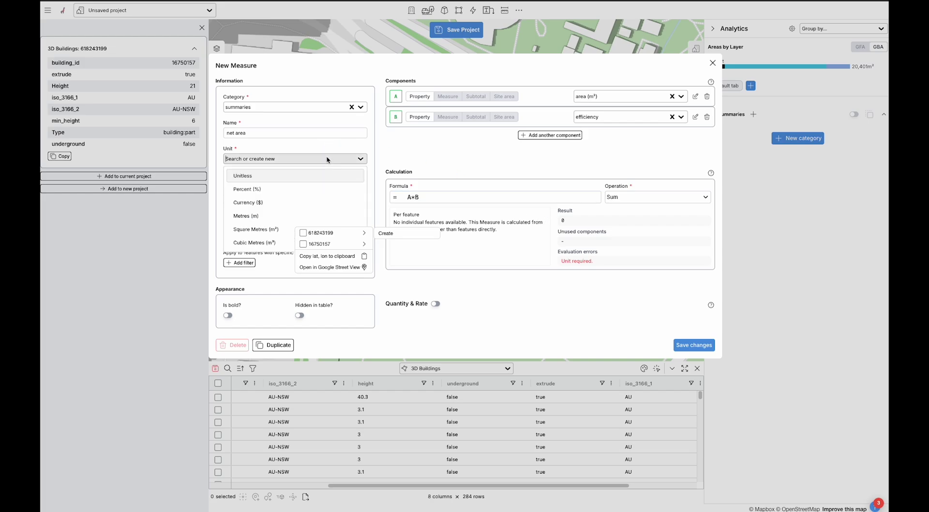
click(273, 230)
click(694, 345)
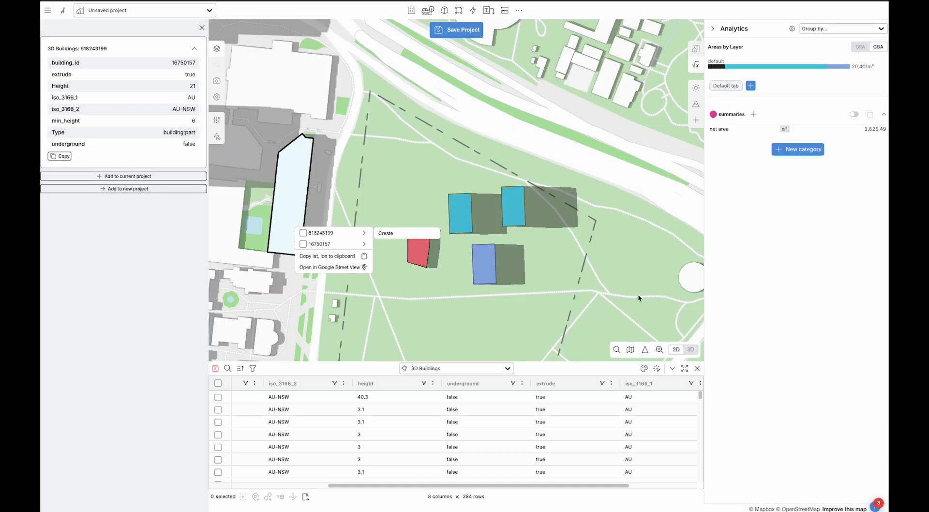
click(647, 187)
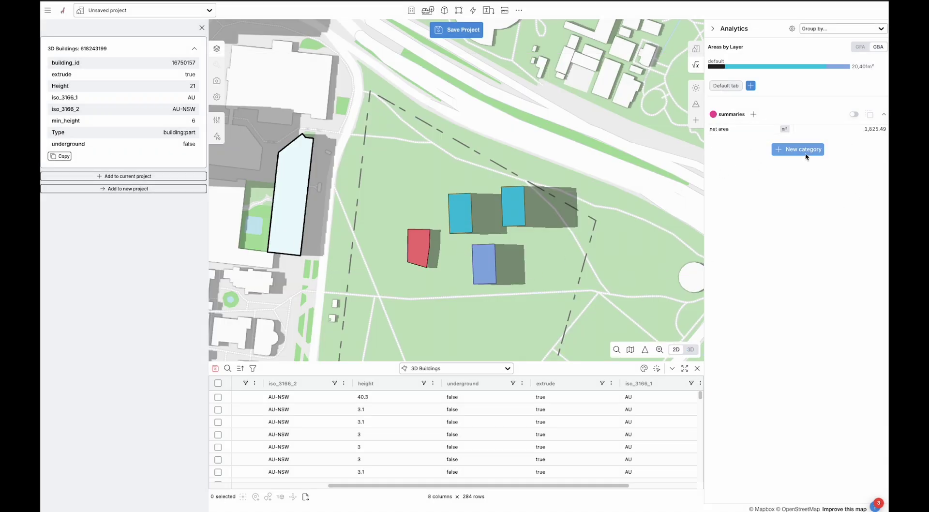
click(874, 129)
click(847, 129)
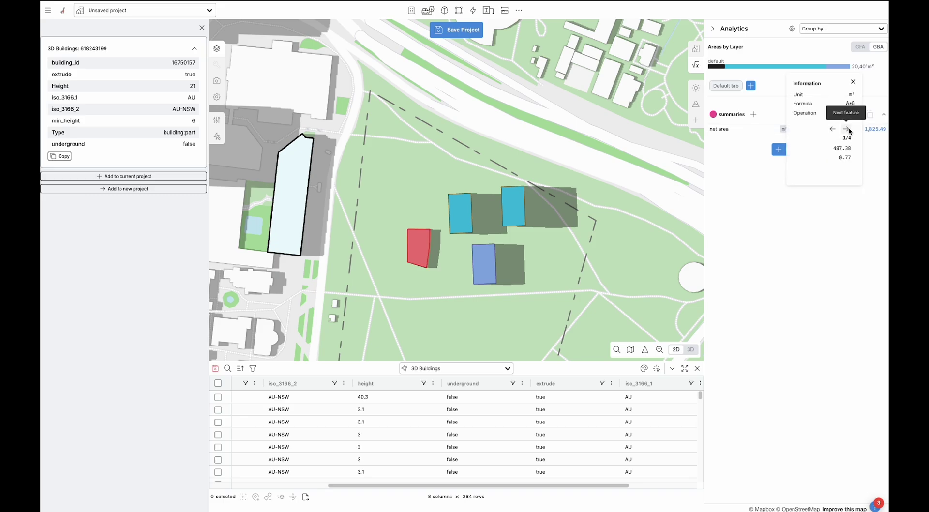
click(846, 129)
click(847, 129)
click(846, 129)
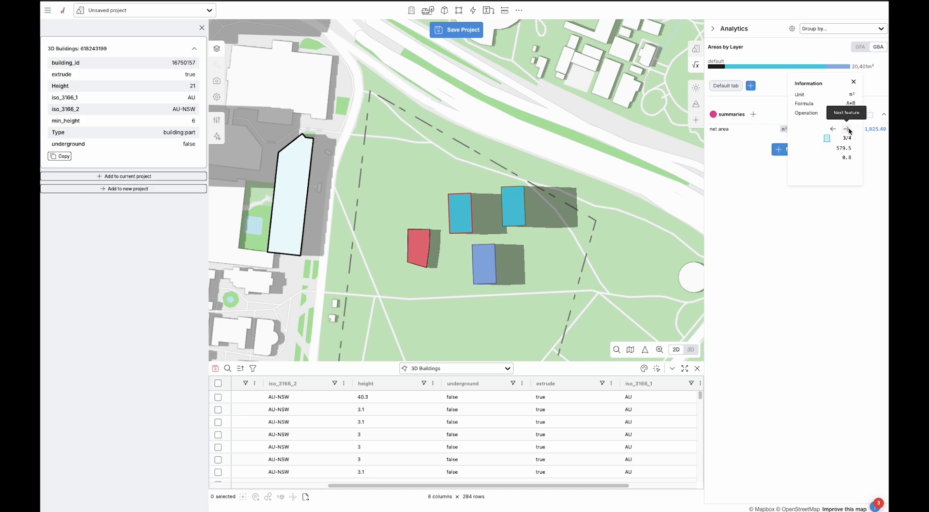
click(847, 129)
click(847, 129)
click(847, 129)
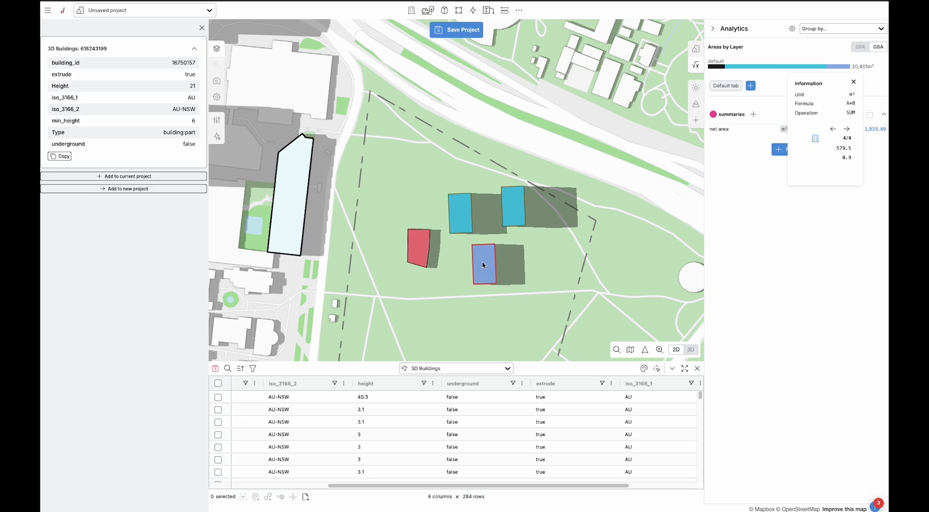
drag(851, 169, 855, 130)
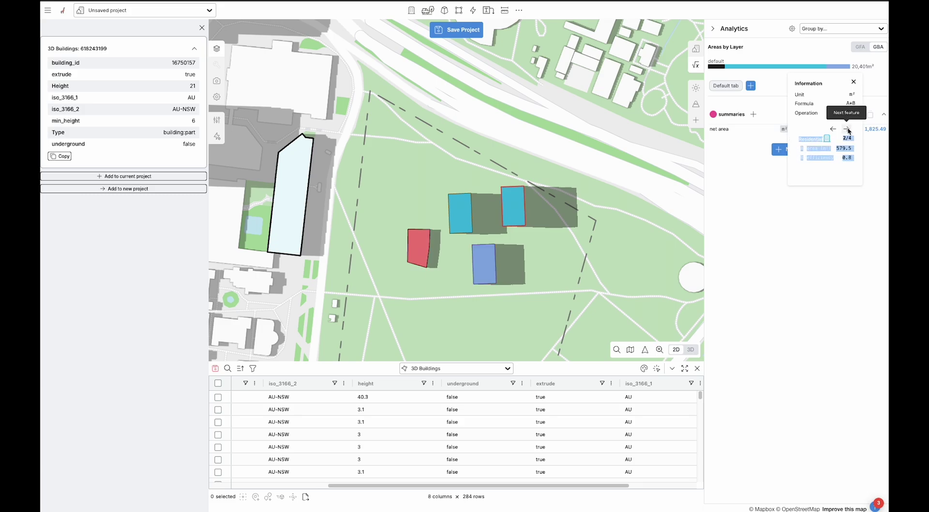
click(846, 129)
click(846, 129)
click(847, 129)
click(847, 129)
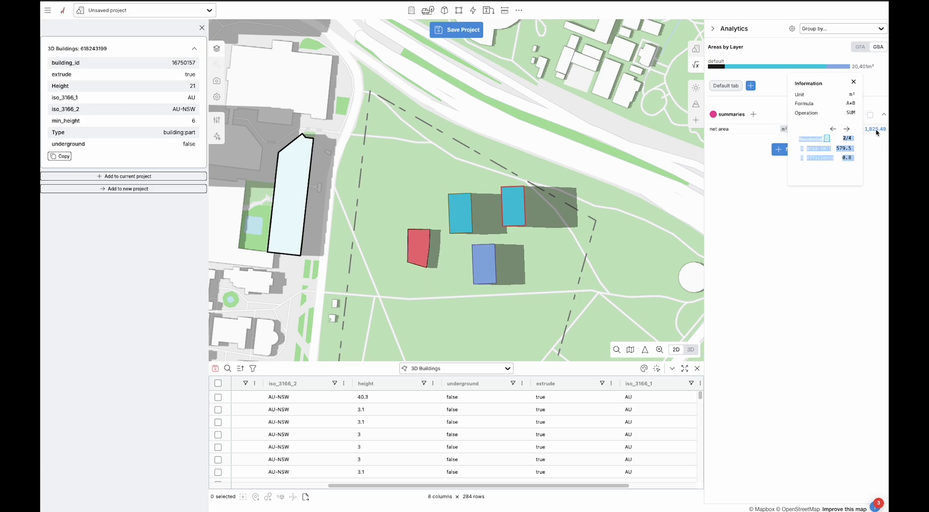
click(718, 130)
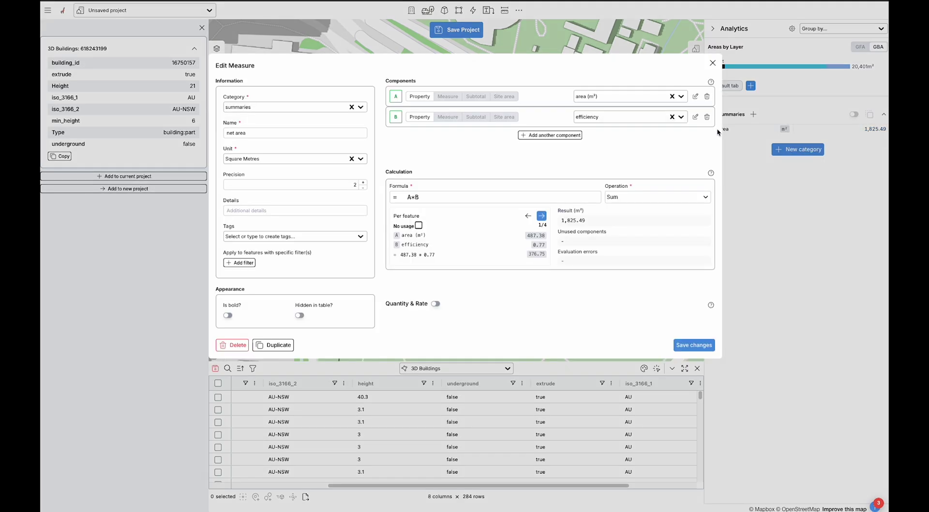
click(614, 198)
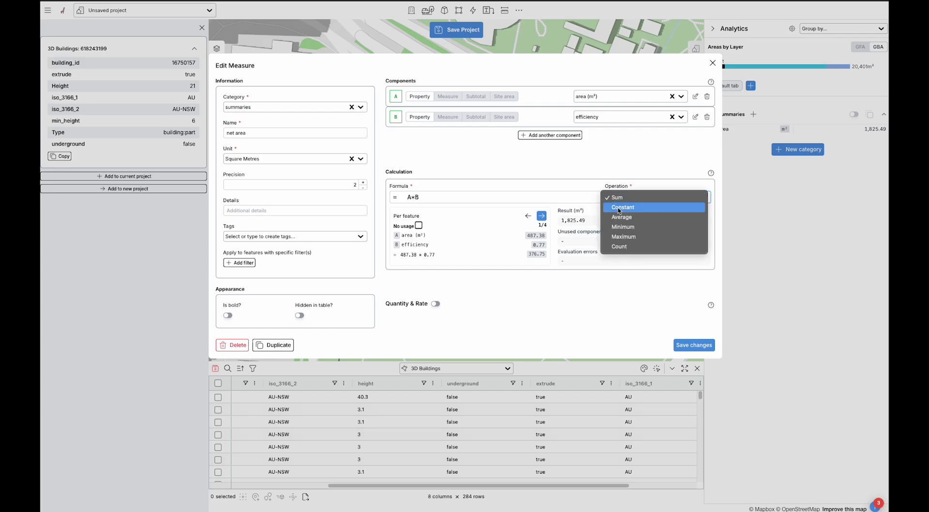
click(622, 176)
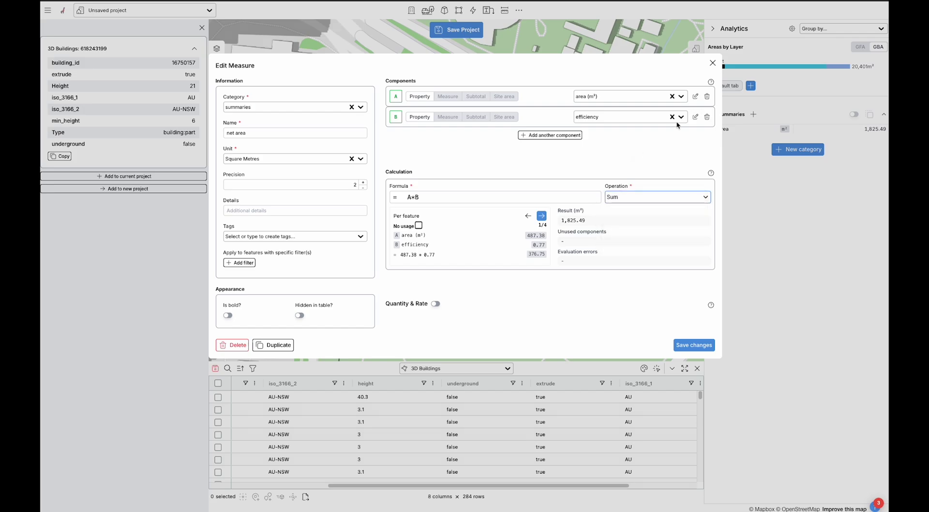
click(712, 63)
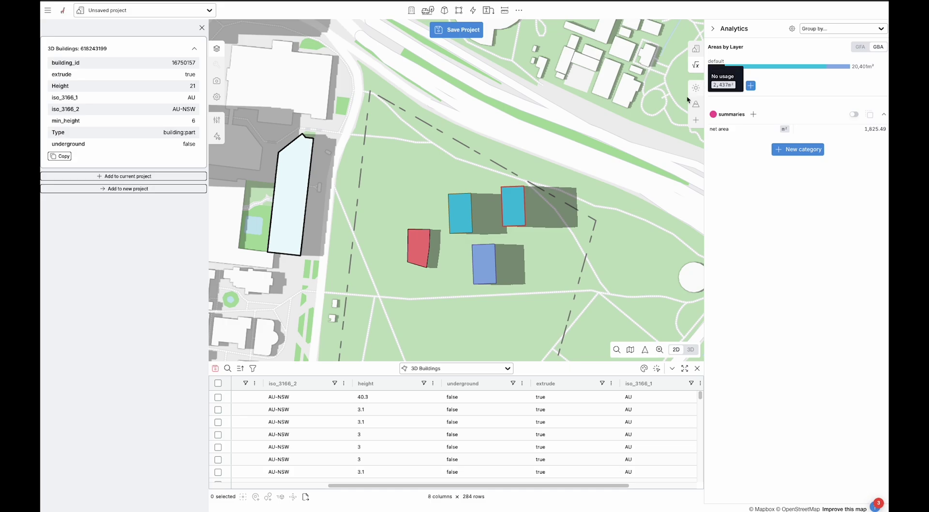
click(446, 177)
Set the Residential usage efficiency to 0 in the Usage Editor.
click(513, 205)
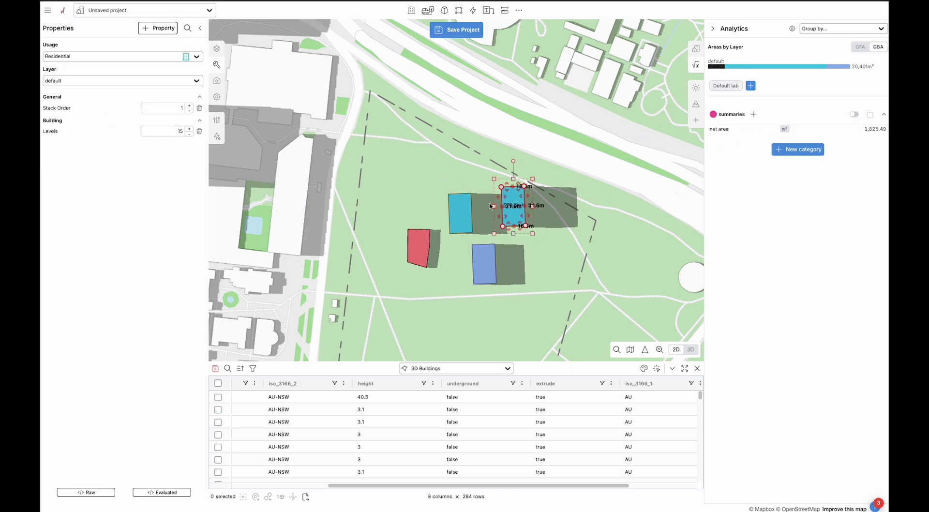
click(217, 120)
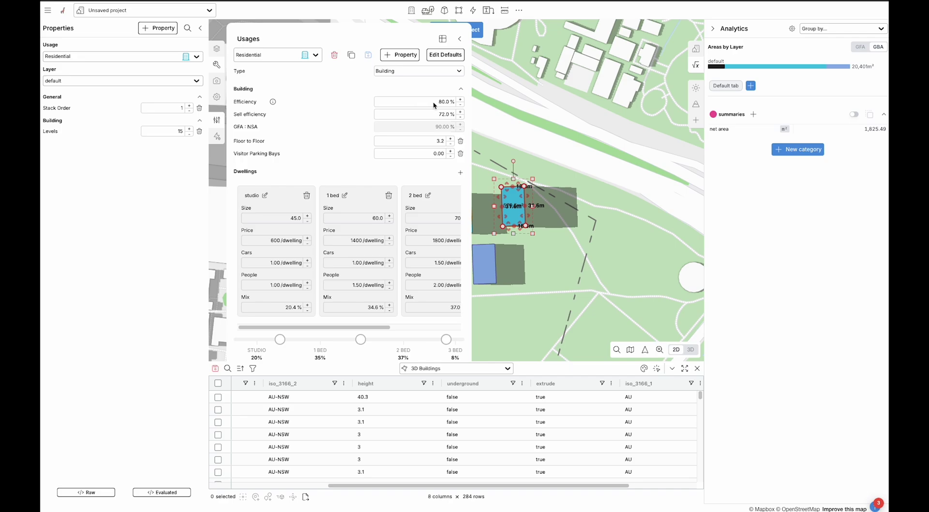
click(433, 104)
text(0)
click(368, 56)
Check the cyan residential building's Evaluated JSON, then close the Usages panel.
click(560, 186)
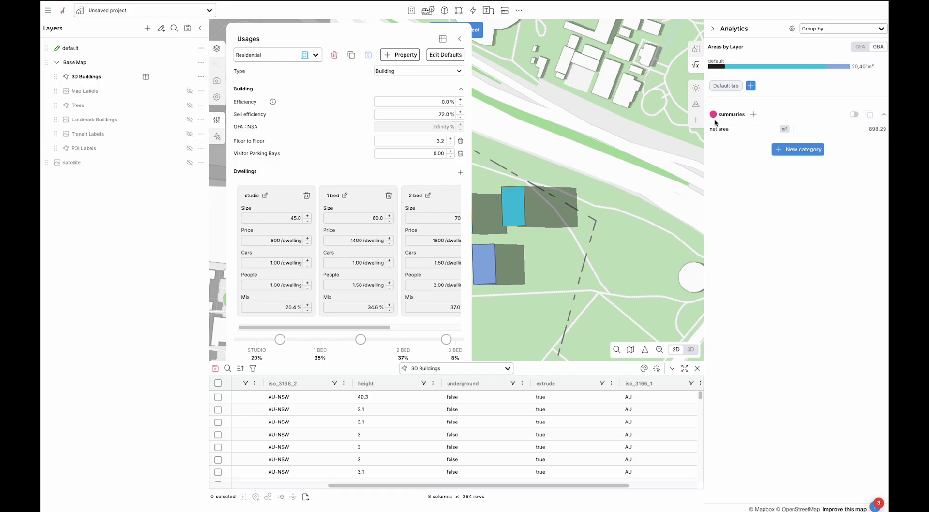
click(518, 205)
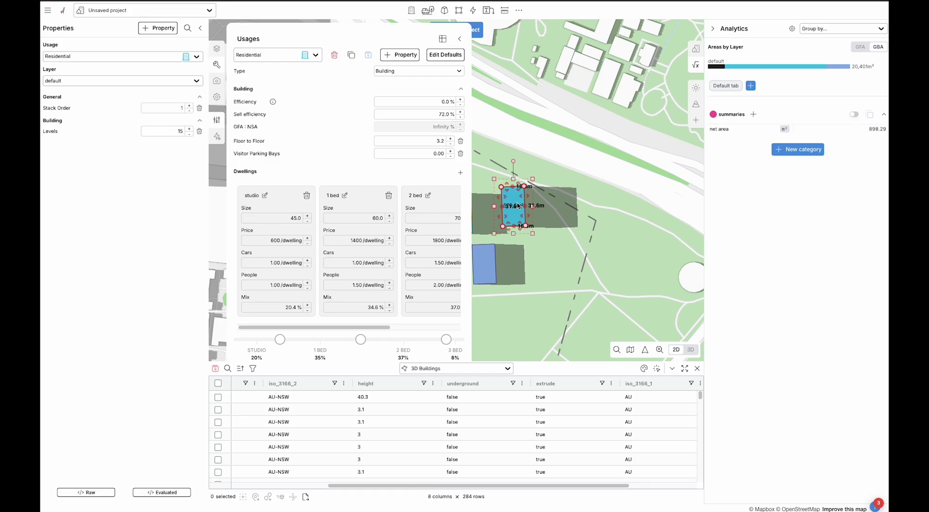
click(155, 492)
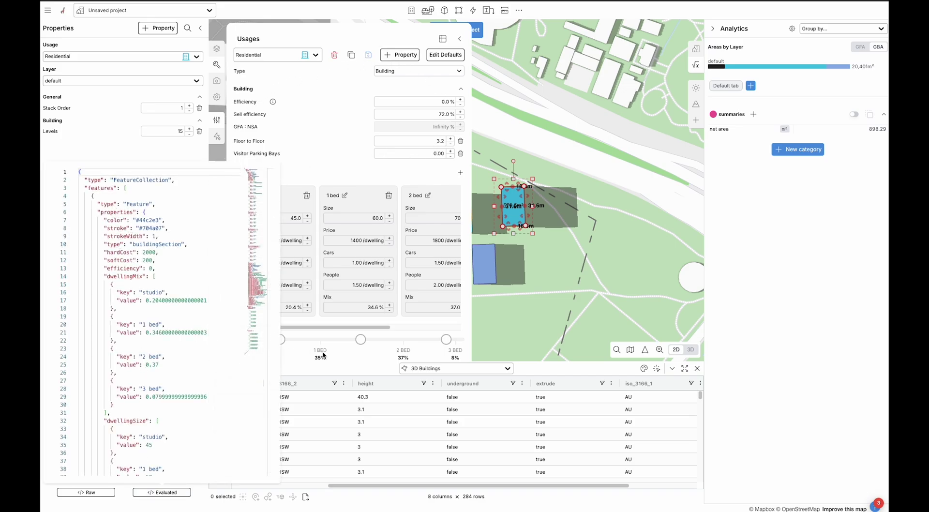
click(341, 80)
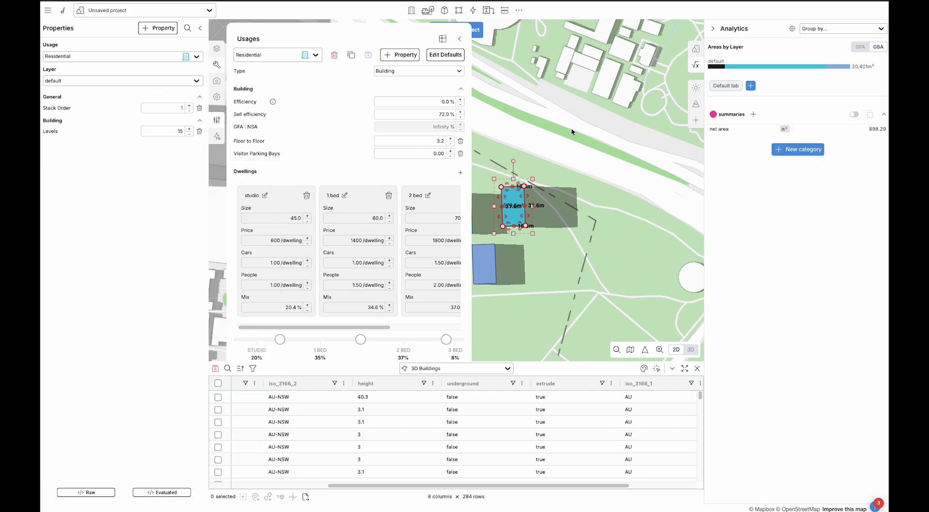
click(463, 40)
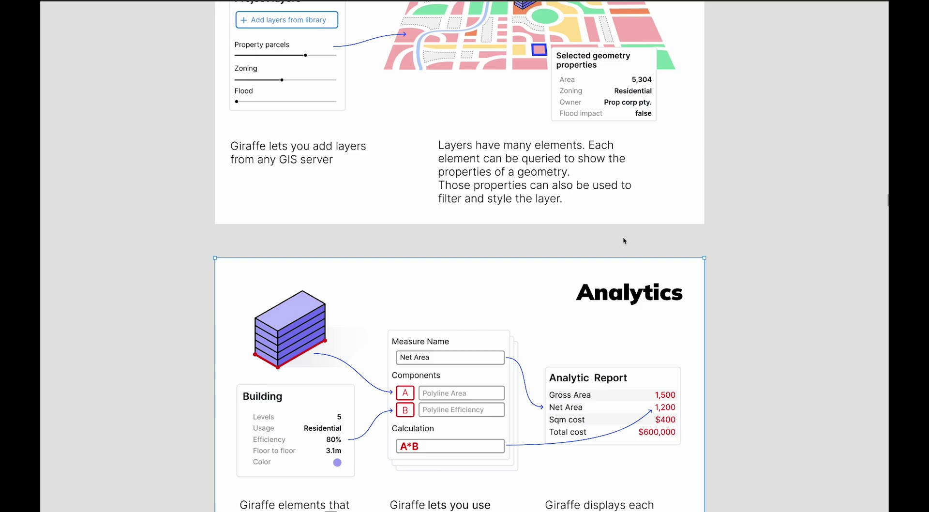
Shift the Analytics slide and pull the Analytic Report card out of it.
ctrl+scroll(623, 240, down, 3)
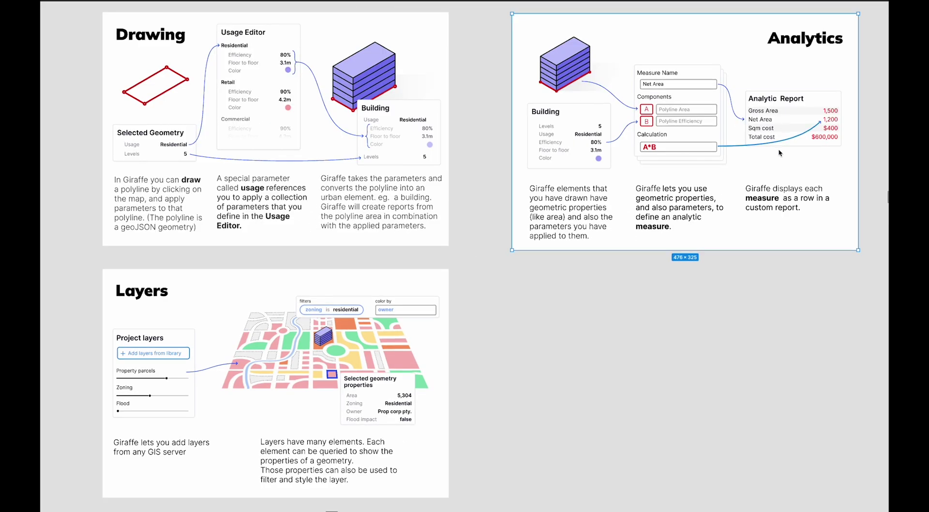
key(ctrl+z)
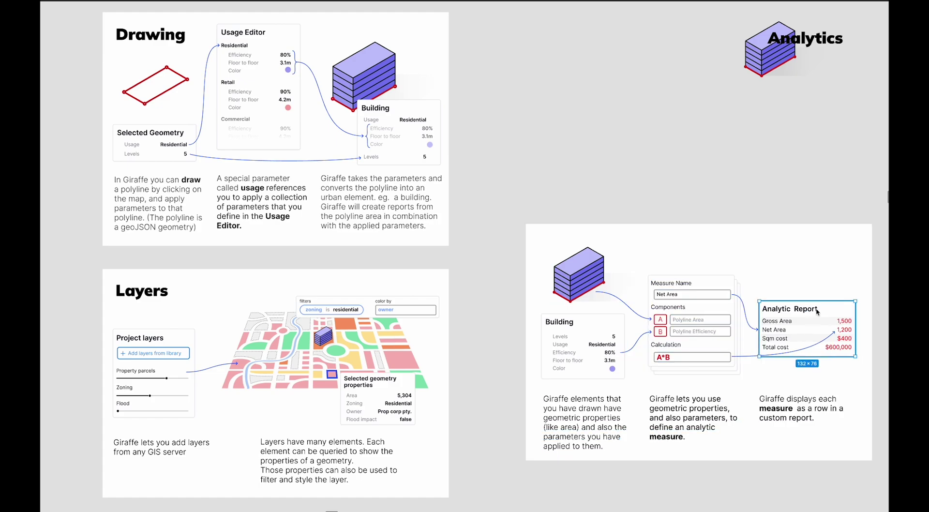
drag(820, 310, 604, 113)
Draw a straight connector line linking the Analytic Report card to the Drawing slide.
key(l)
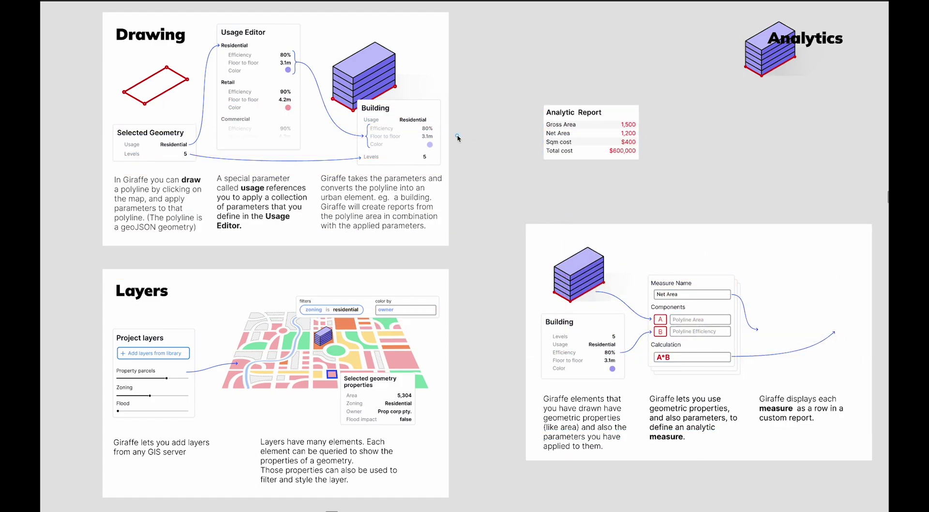
drag(458, 136, 532, 136)
drag(457, 136, 376, 138)
click(611, 136)
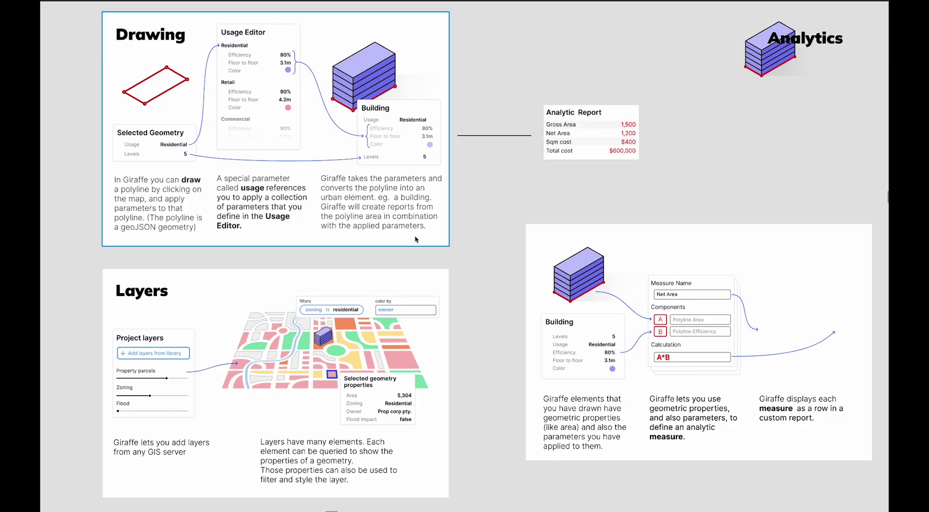
ctrl+scroll(409, 314, down, 1)
ctrl+scroll(409, 313, down, 3)
scroll(314, 394, down, 5)
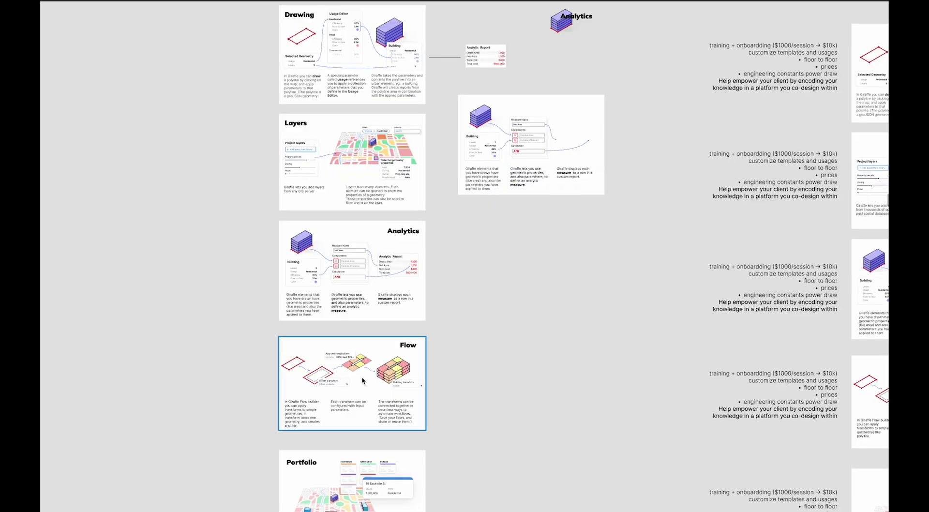
ctrl+scroll(314, 394, up, 4)
scroll(329, 367, down, 1)
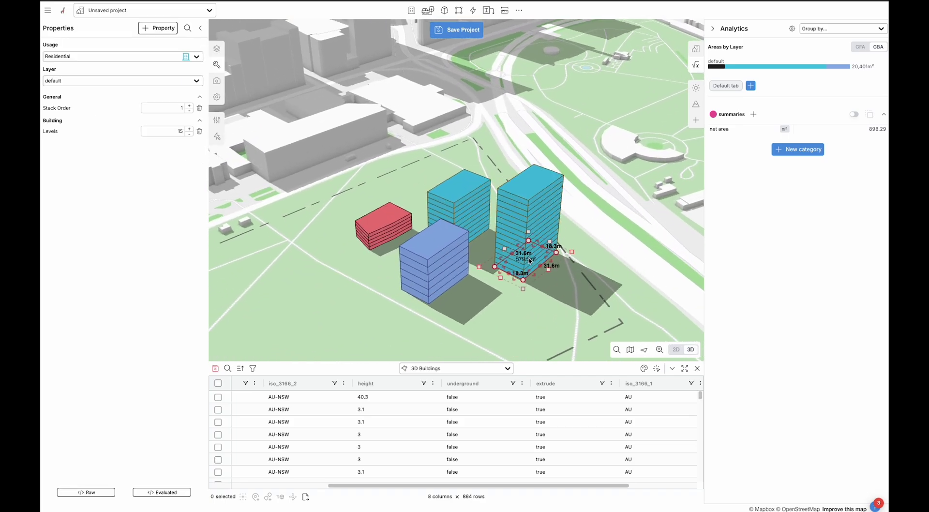
Change the Residential usage's graphics colour to pale blue in the Usage Editor.
click(216, 120)
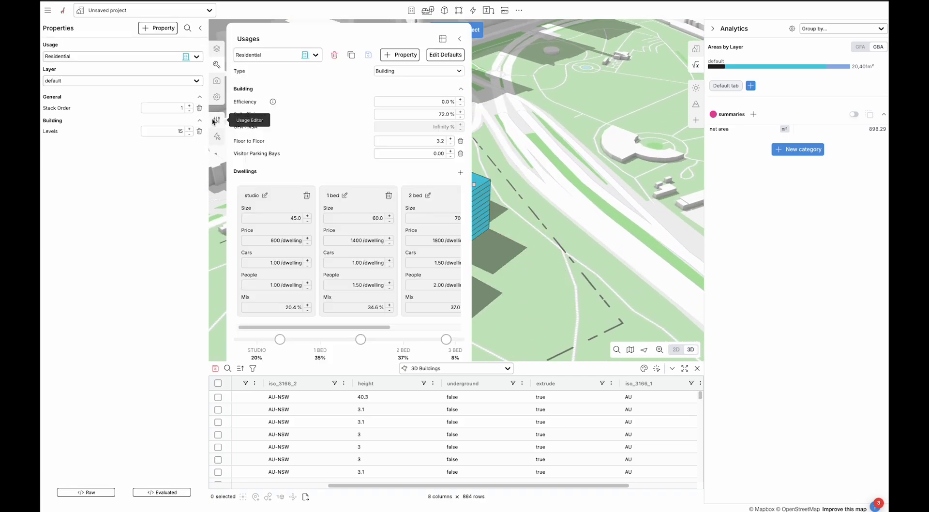
click(517, 175)
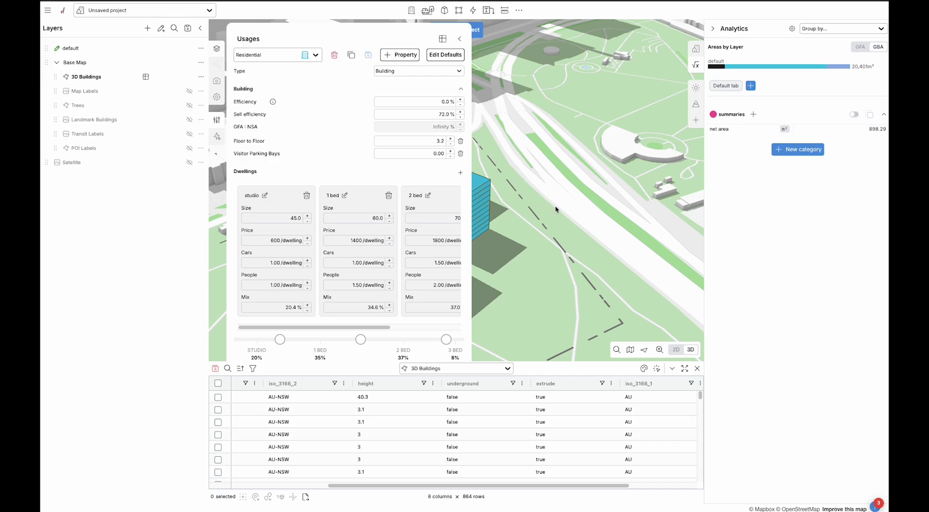
scroll(564, 271, down, 2)
click(698, 369)
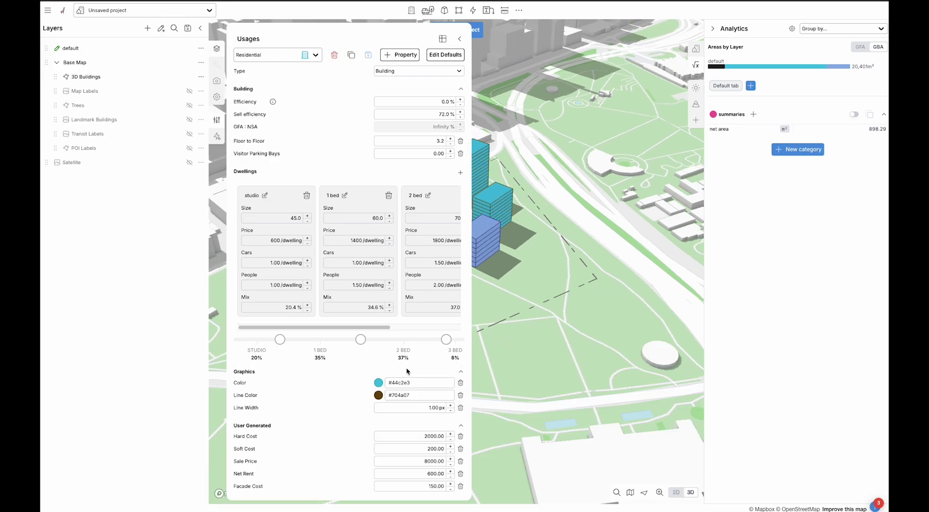
click(379, 382)
click(354, 372)
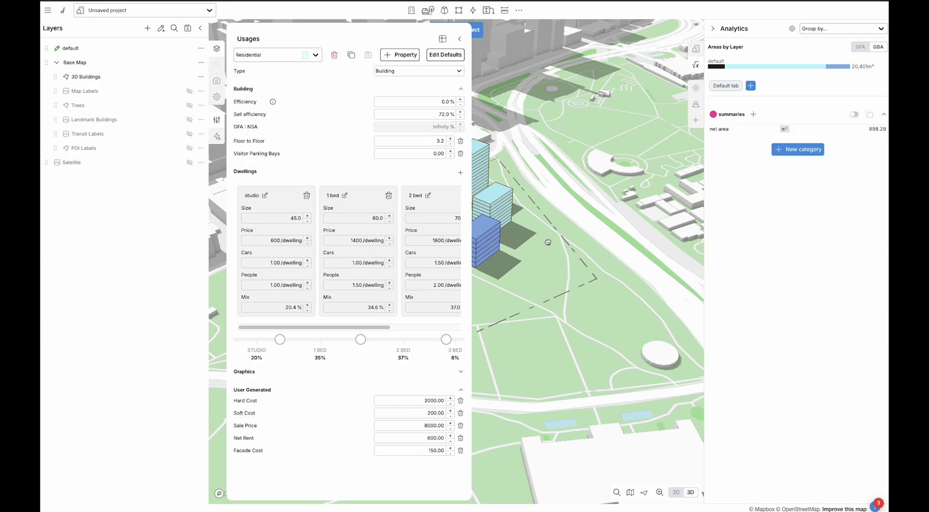
click(459, 39)
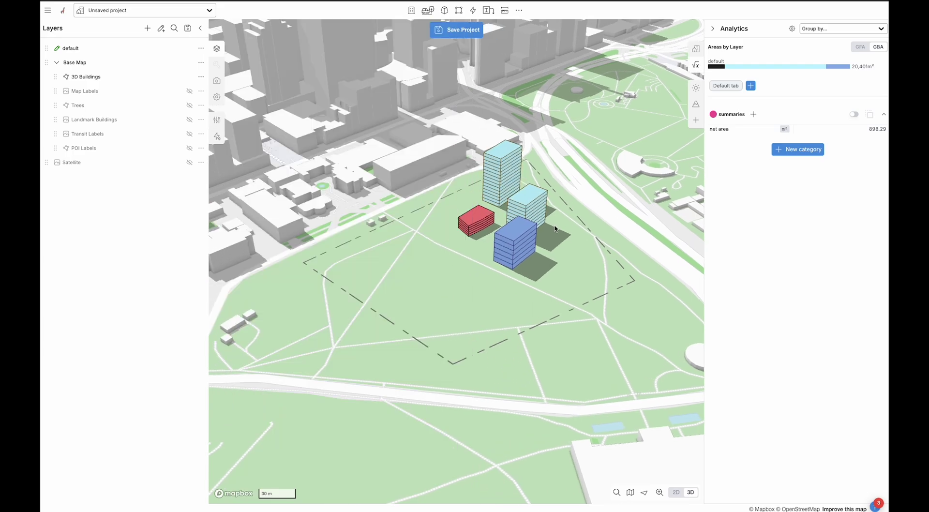
Stretch a residential tower's footprint to 74.3 m by 31.6 m and open the flow transformations.
click(537, 206)
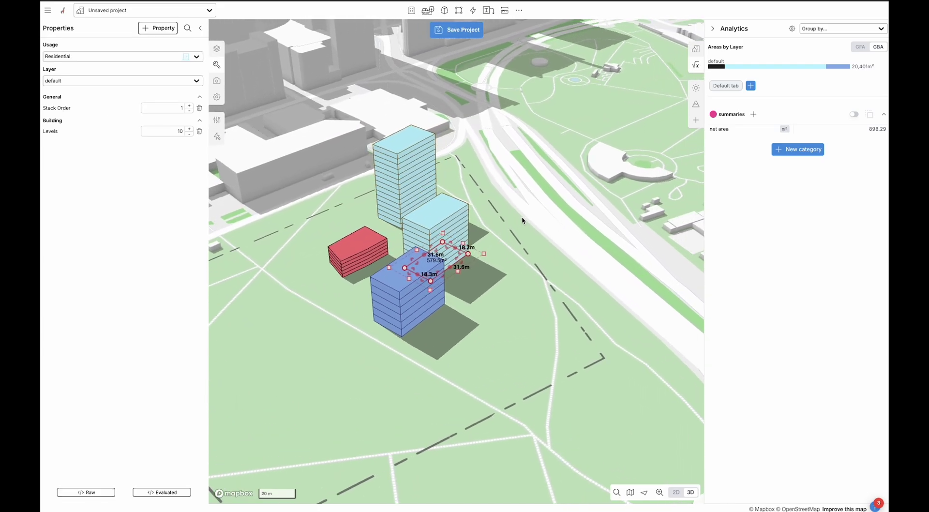
drag(437, 277, 530, 313)
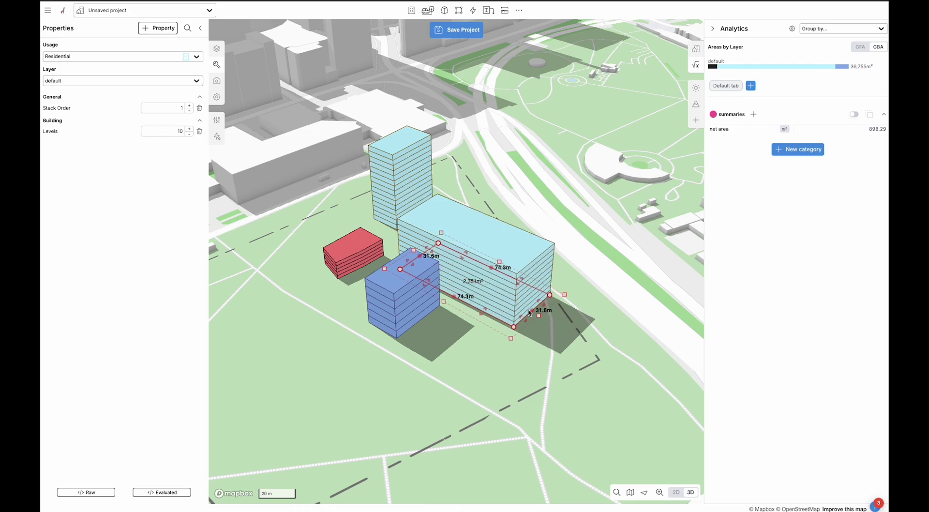
click(218, 137)
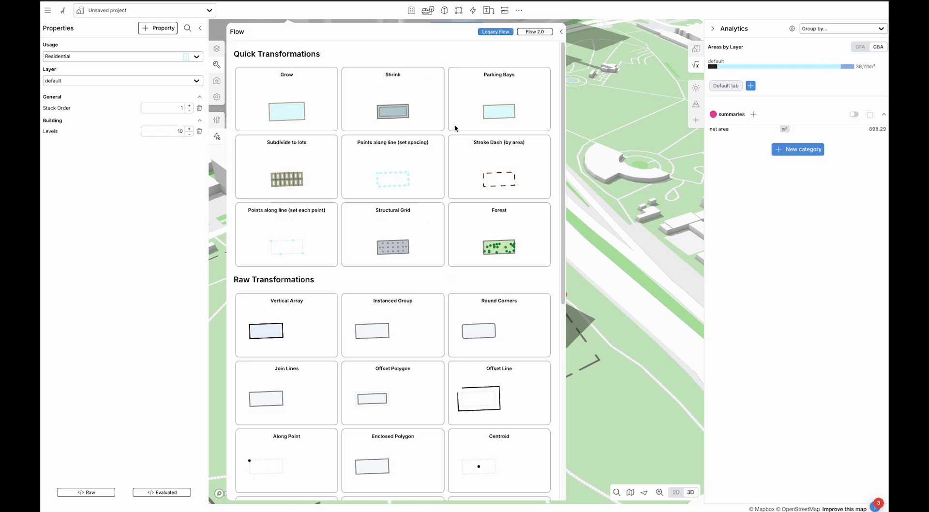
Apply the Flow 2.0 Grow transformation to the stretched tower.
click(549, 31)
click(415, 119)
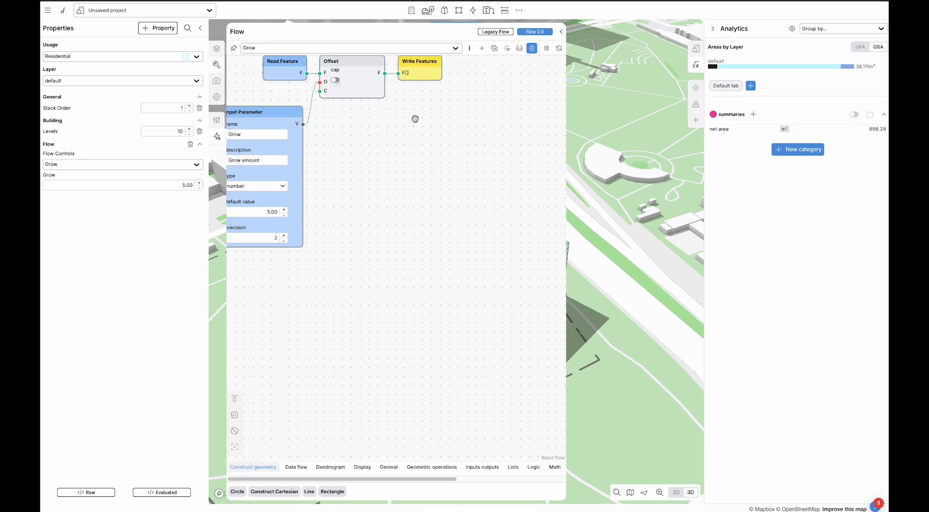
drag(608, 225, 649, 271)
click(637, 283)
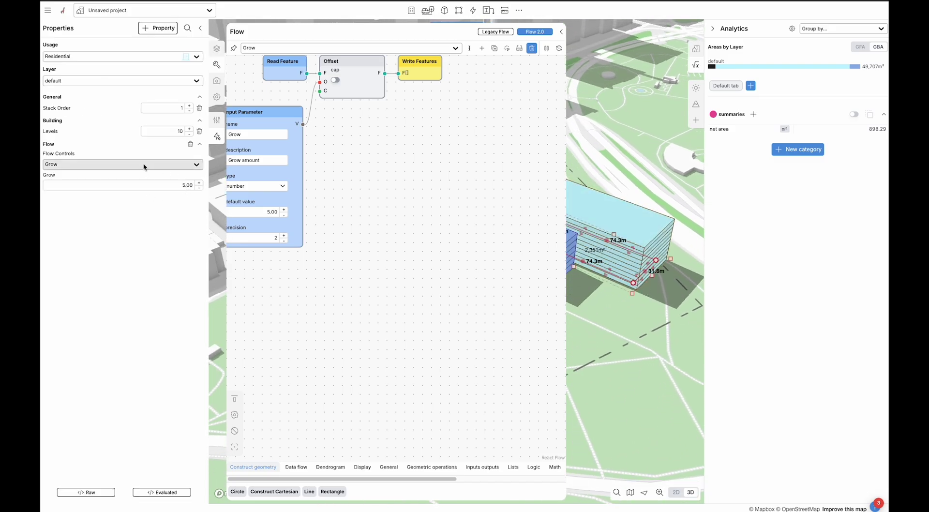
Connect Read Feature into the Offset node, close the editor, and set Grow to -4.25.
drag(382, 185, 418, 266)
drag(324, 150, 297, 151)
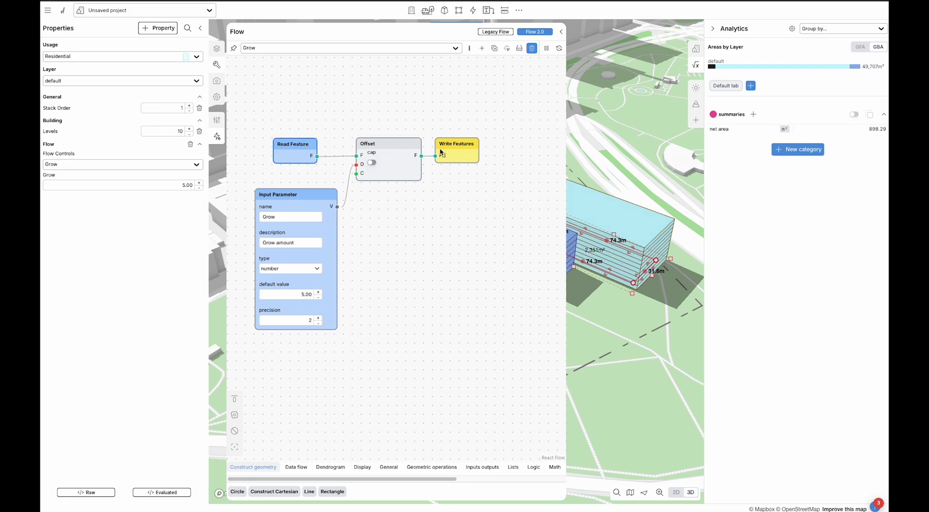
drag(346, 155, 356, 155)
drag(396, 146, 388, 153)
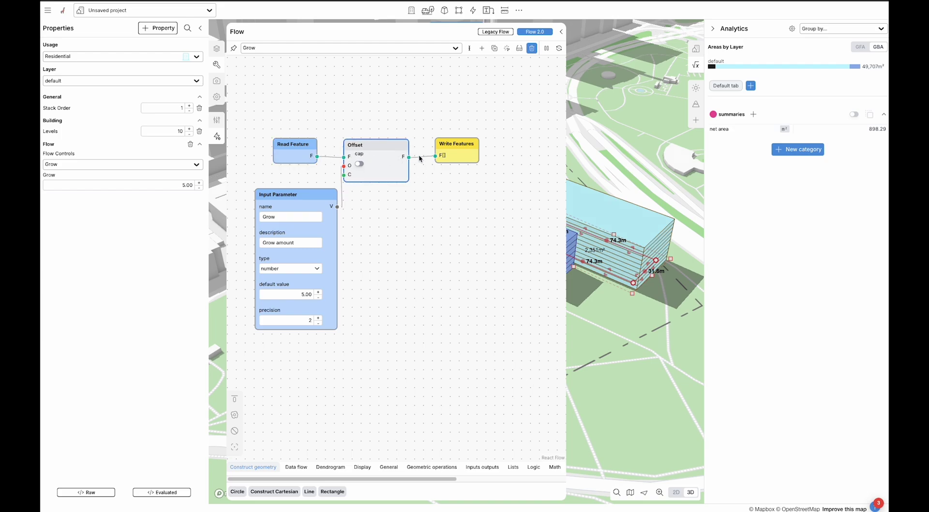
click(561, 31)
drag(188, 186, 99, 201)
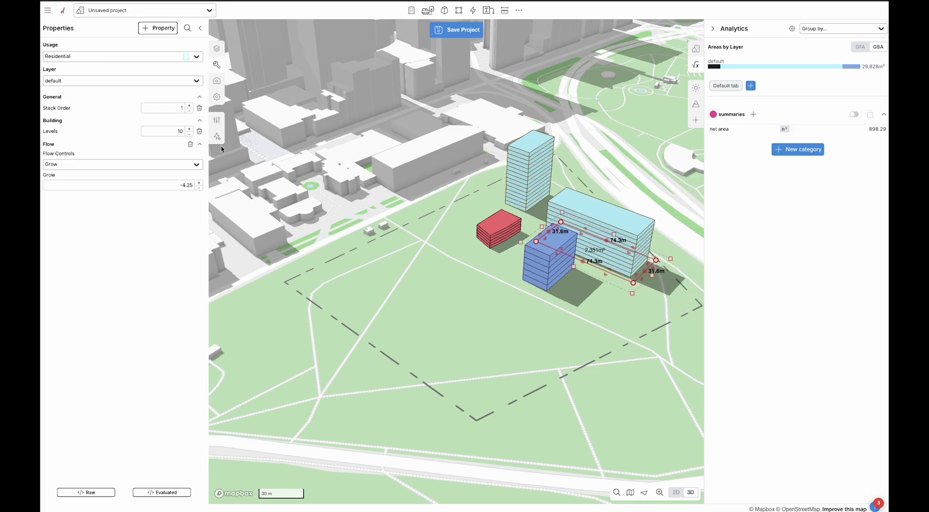
Move the light-blue tower to the site's left side and review its Offset node in the flow editor.
right_drag(571, 329, 551, 341)
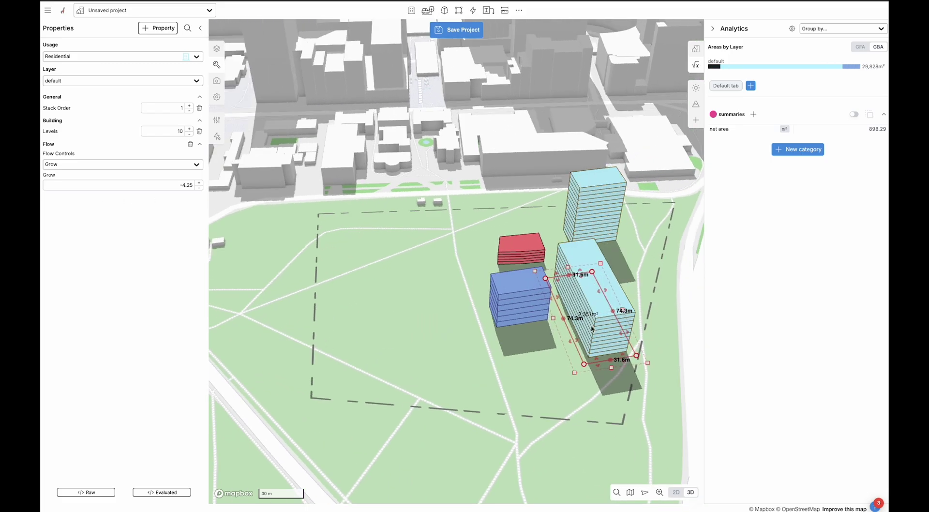
drag(593, 328, 403, 302)
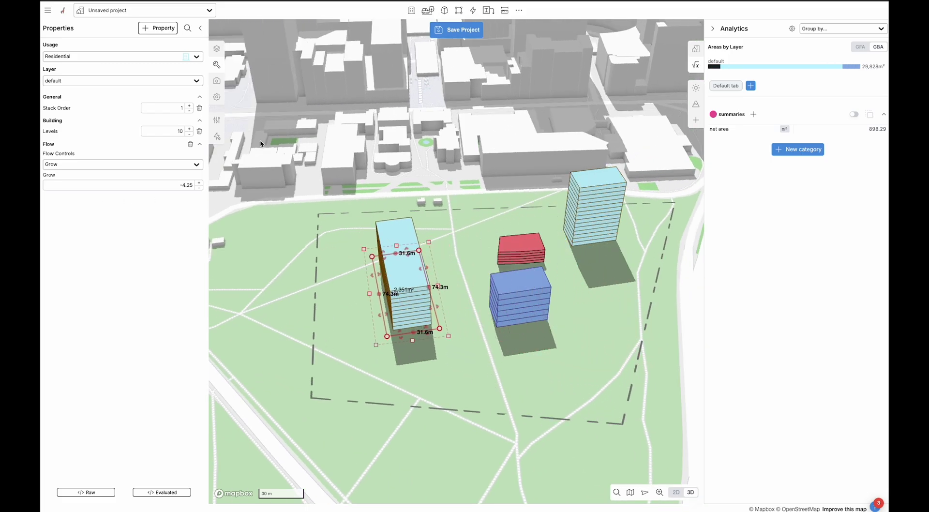
click(217, 136)
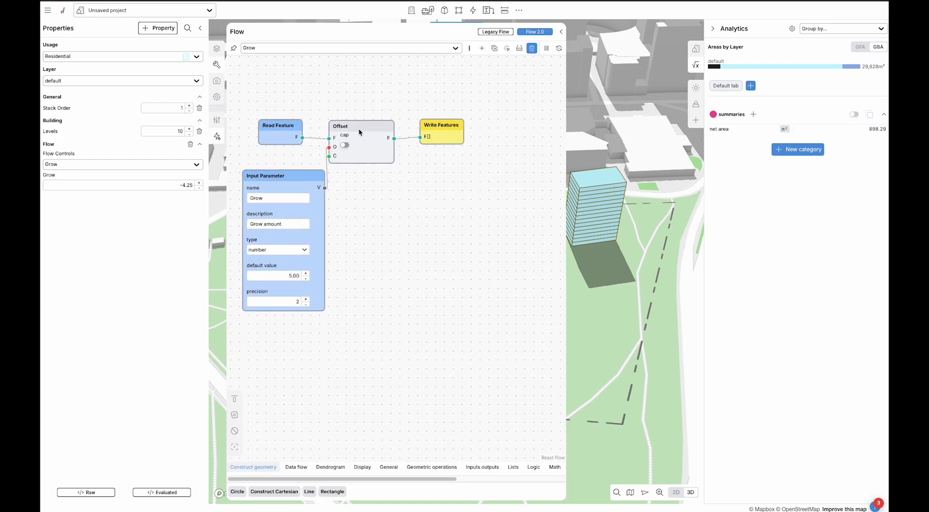
click(359, 131)
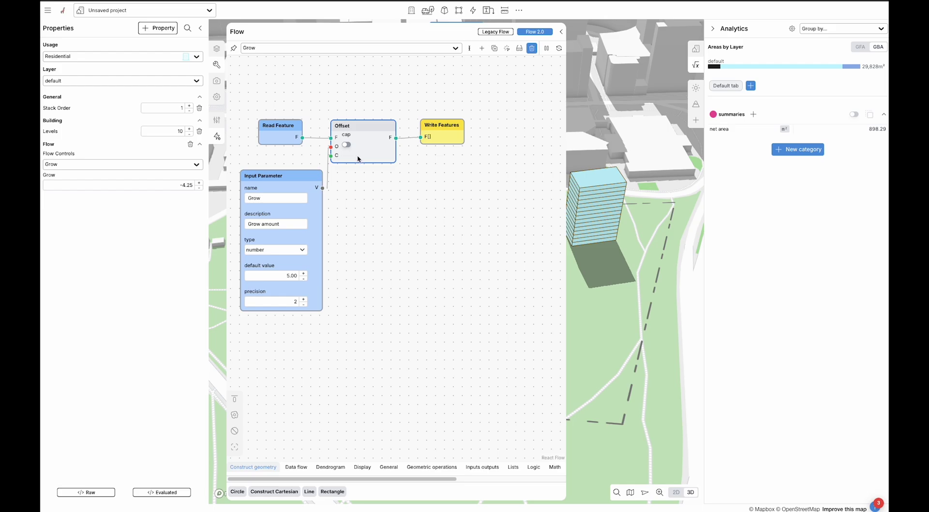
click(585, 56)
click(561, 32)
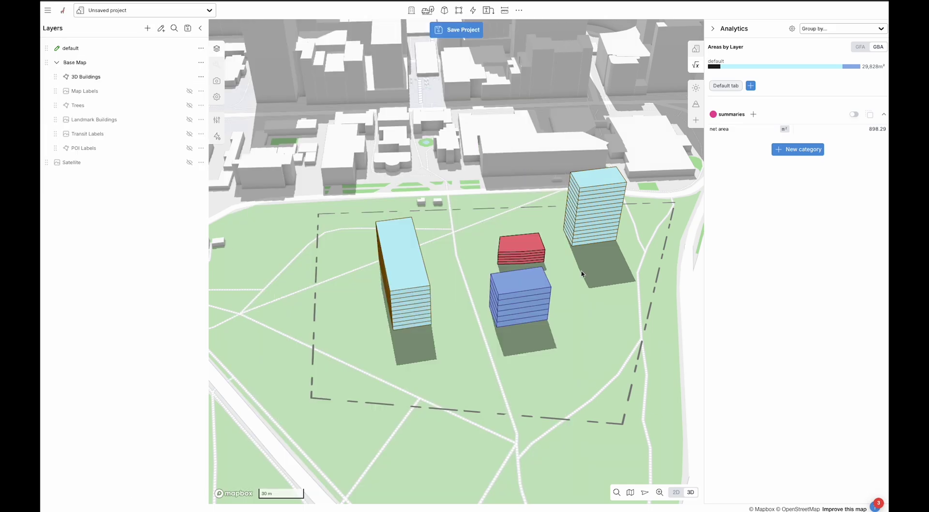
Raise the top residential tower's Grow value to 85.15 and open the net area measure for editing.
right_drag(582, 274, 514, 266)
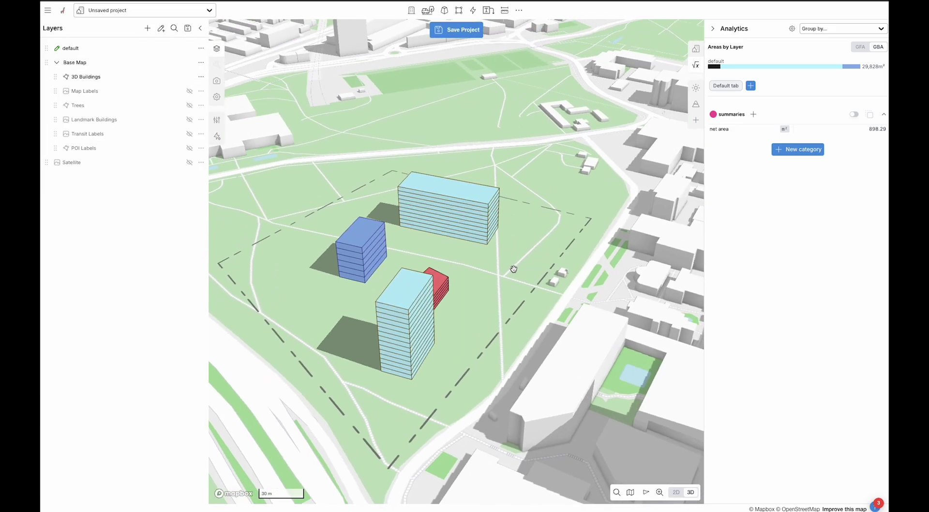
click(478, 206)
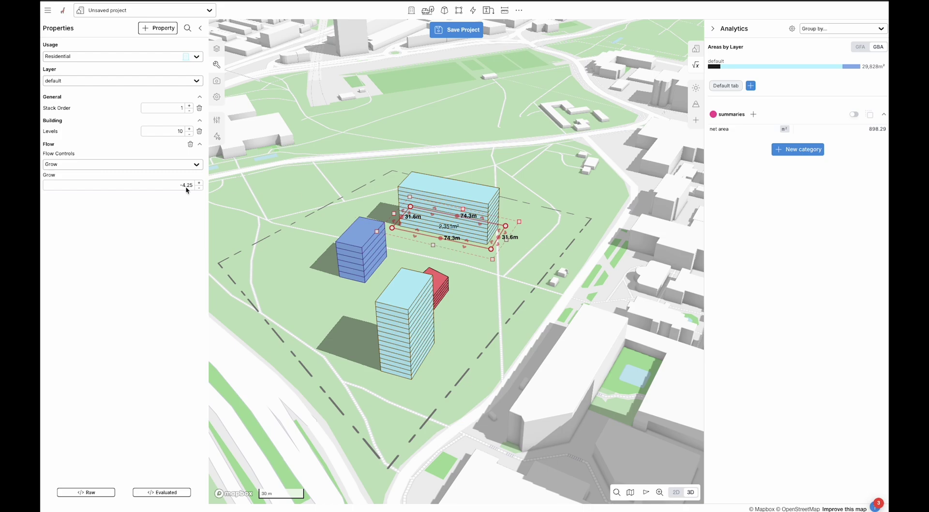
drag(186, 189, 603, 177)
mouse_move(741, 68)
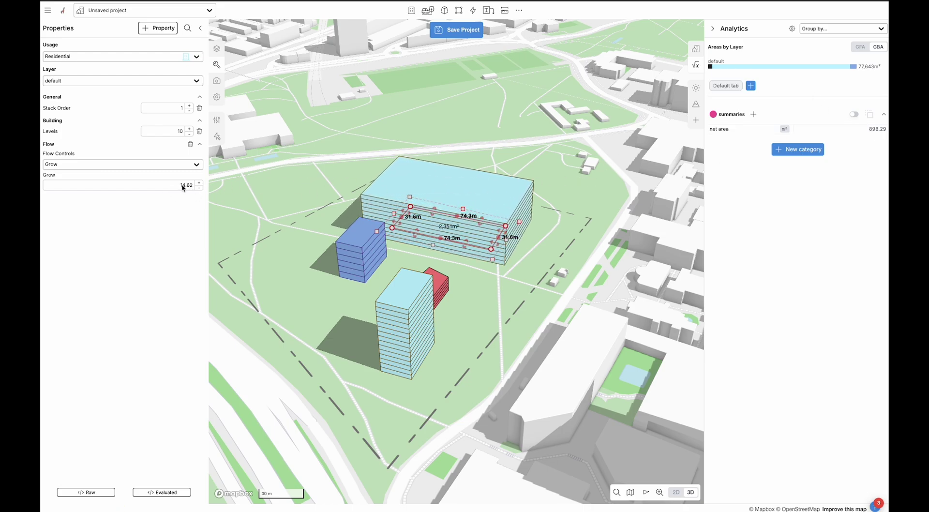
drag(182, 188, 611, 200)
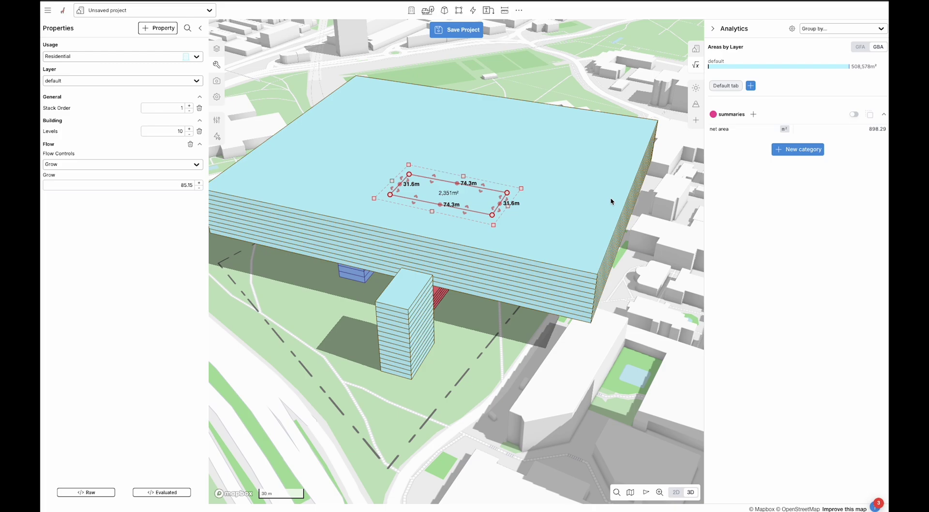
drag(465, 210, 524, 141)
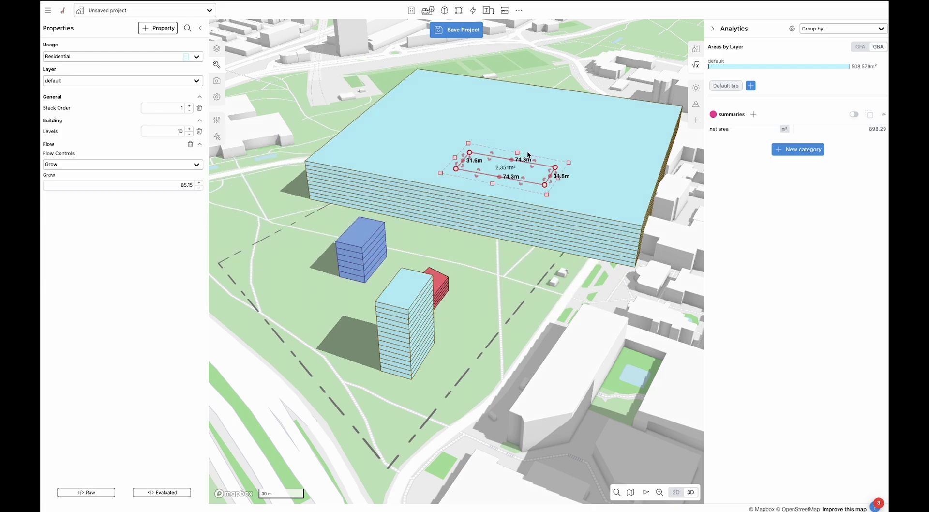
click(719, 130)
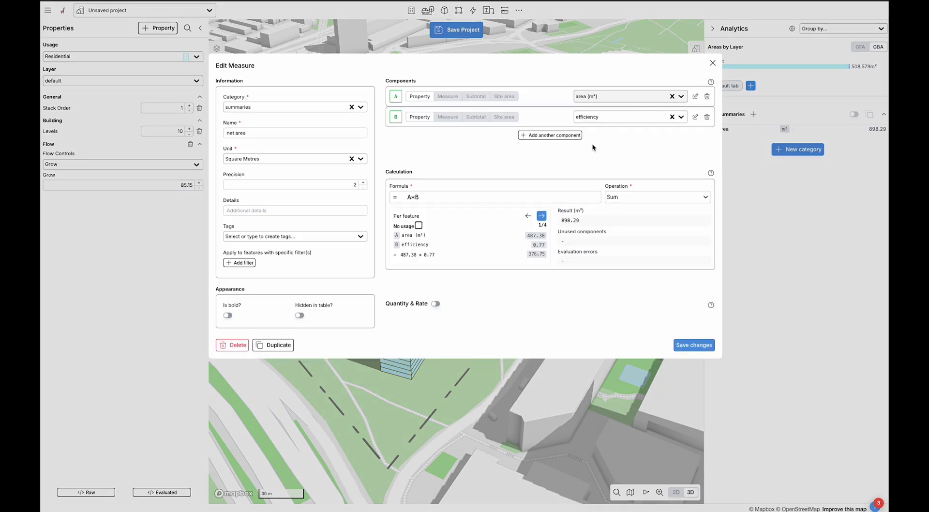
Preview net area for the next features in Edit Measure, then close it.
click(542, 216)
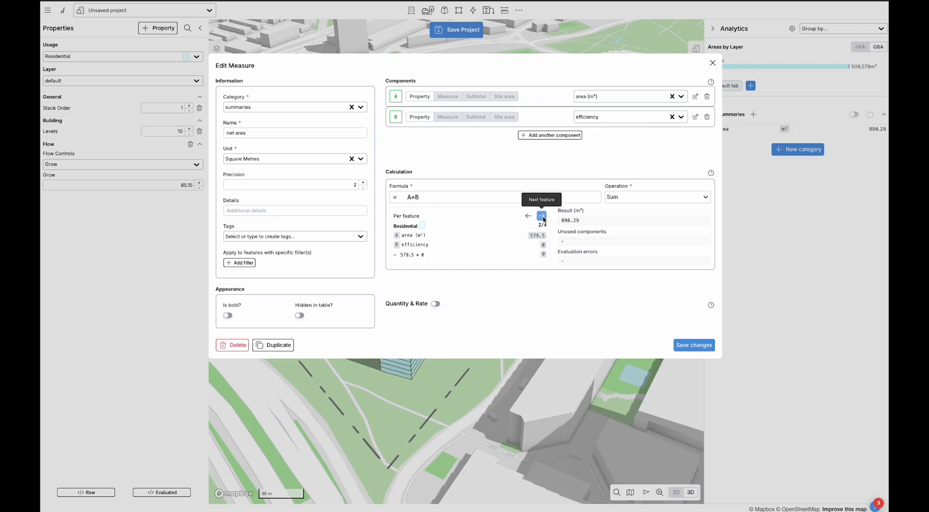
click(542, 216)
key(Escape)
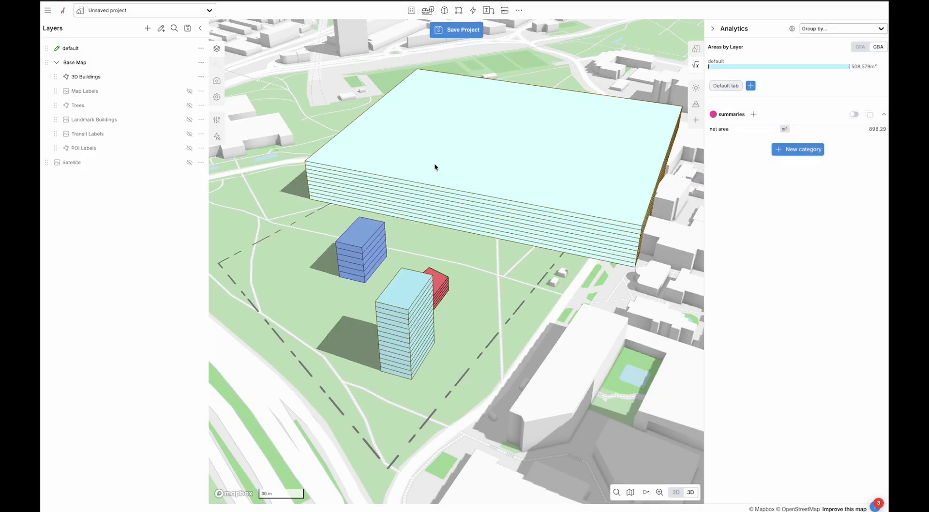
Set the Residential usage efficiency back to 80%.
click(435, 168)
click(216, 119)
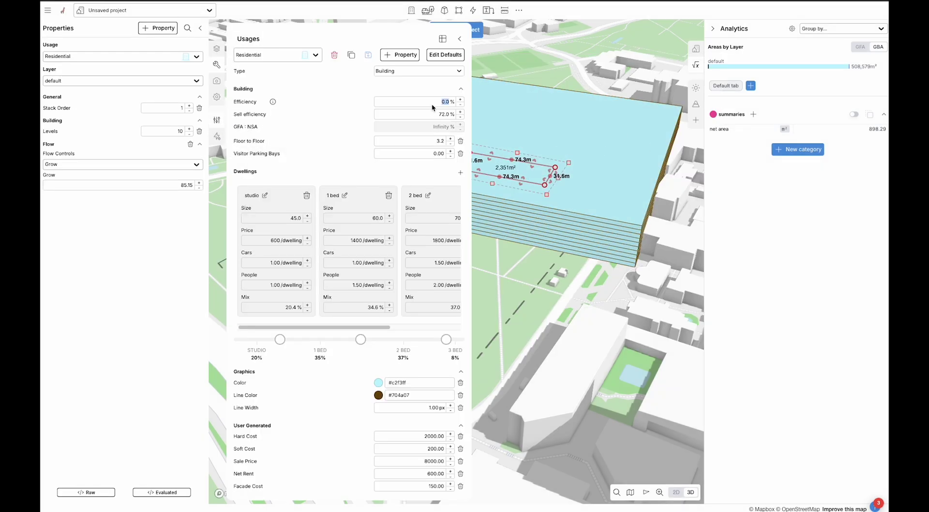
text(80)
key(Return)
click(602, 342)
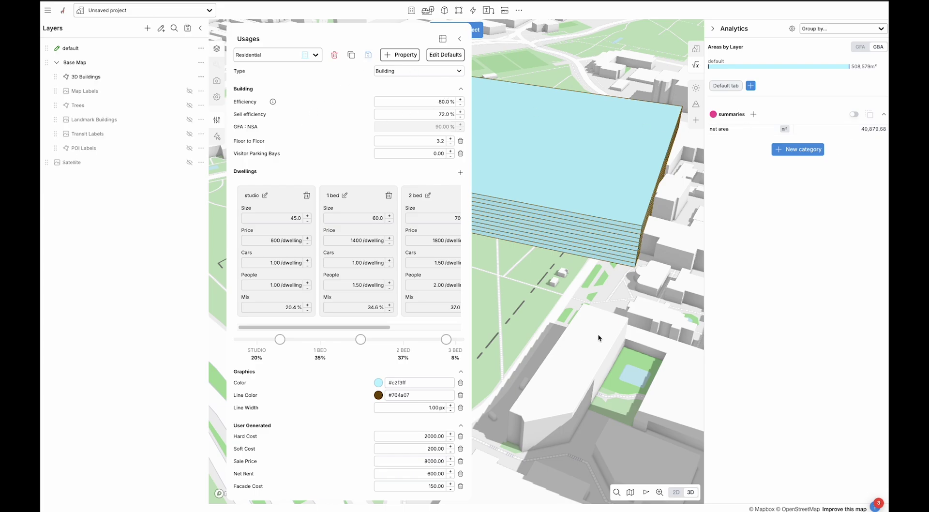
click(462, 37)
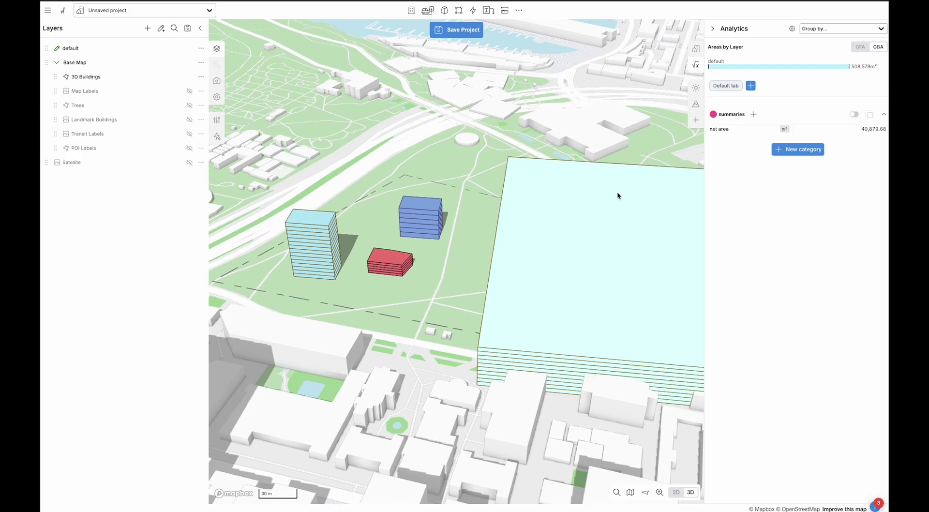
Lower the large tower's Grow value to 4.77, bringing net area to 4,123.79.
click(618, 196)
drag(620, 271, 587, 239)
drag(192, 190, 112, 192)
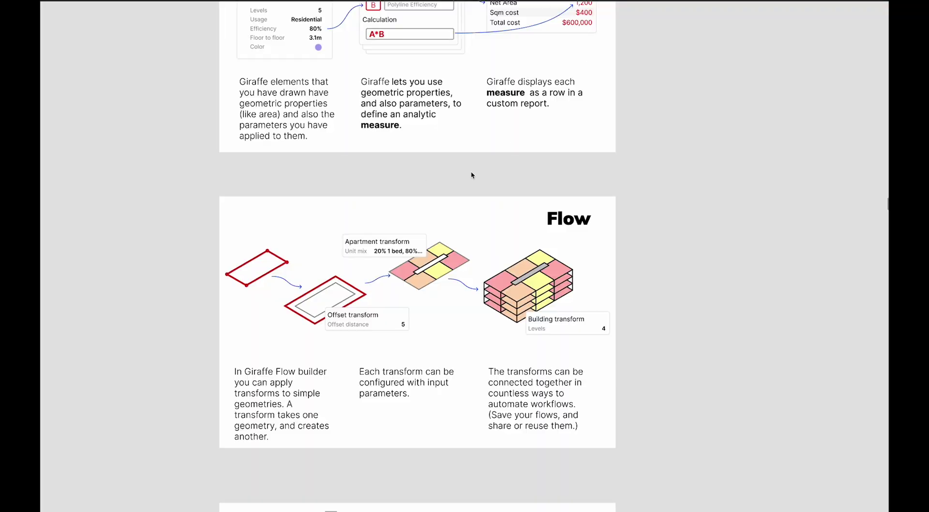
Scroll the whiteboard down past the Analytics card to the Flow and Portfolio cards.
scroll(548, 165, up, 6)
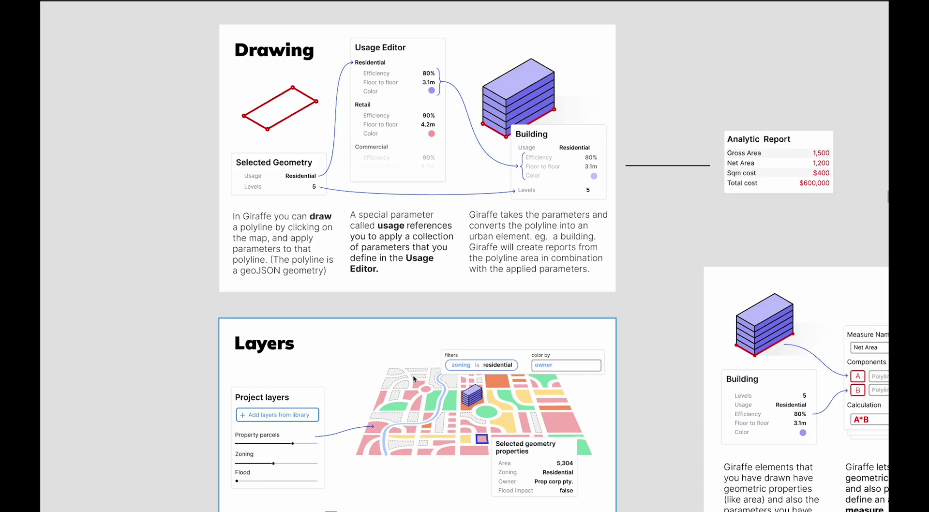
scroll(414, 377, down, 7)
scroll(321, 357, down, 7)
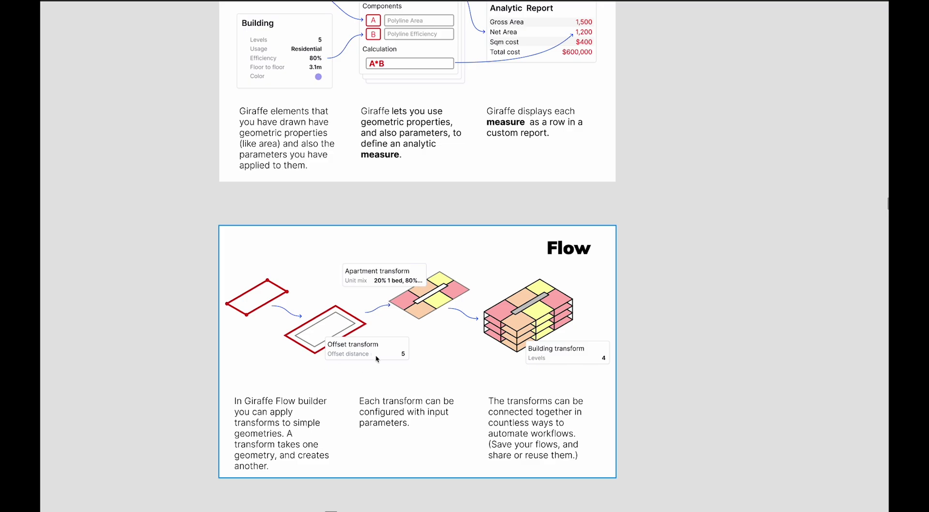
scroll(375, 354, down, 1)
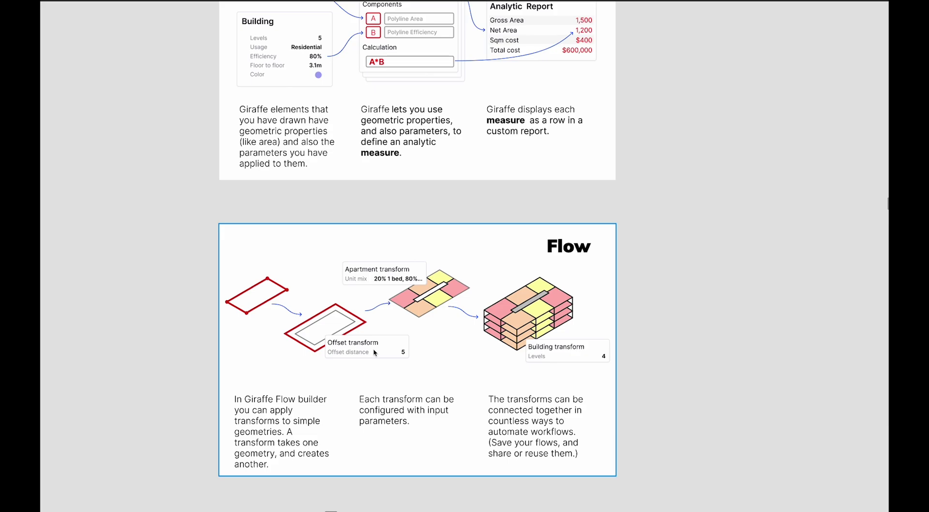
scroll(376, 349, down, 4)
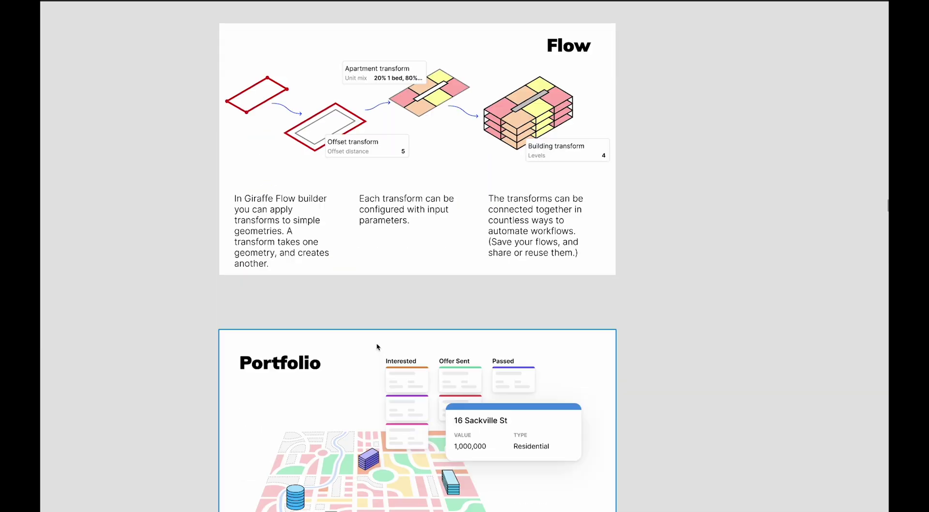
scroll(376, 347, down, 3)
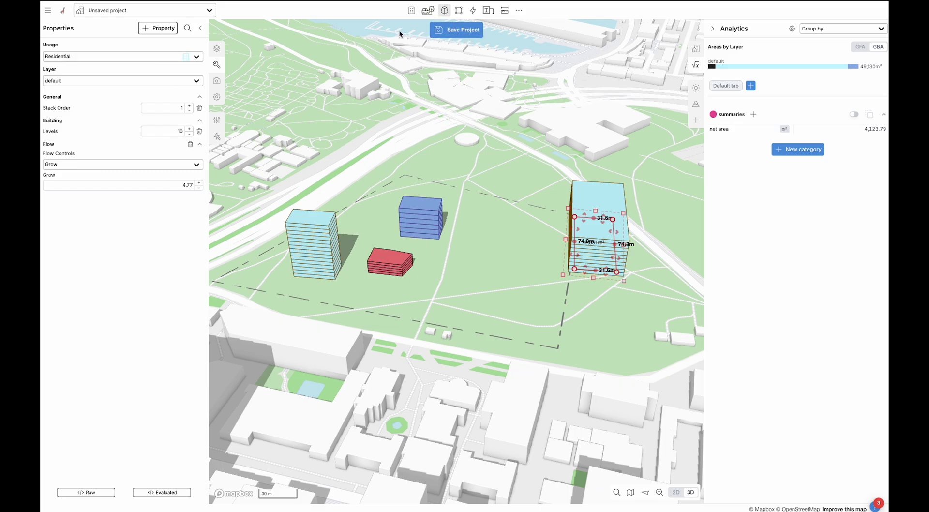
Reload Giraffe to leave the unsaved project and open the sheets iframe project card.
key(F5)
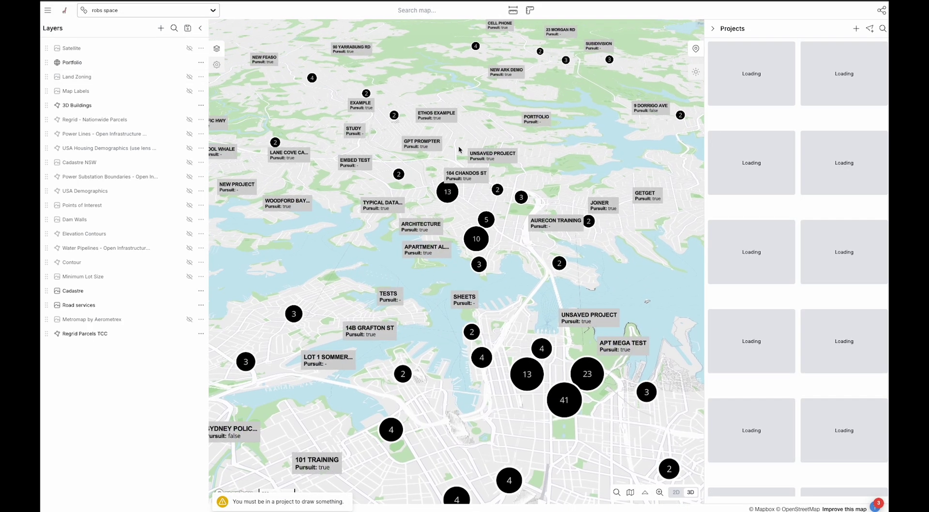
scroll(387, 156, down, 3)
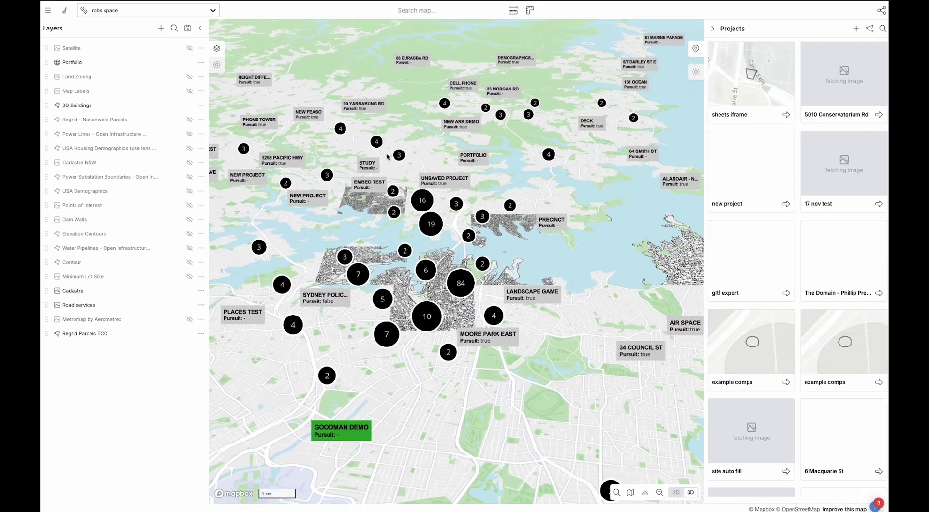
click(749, 113)
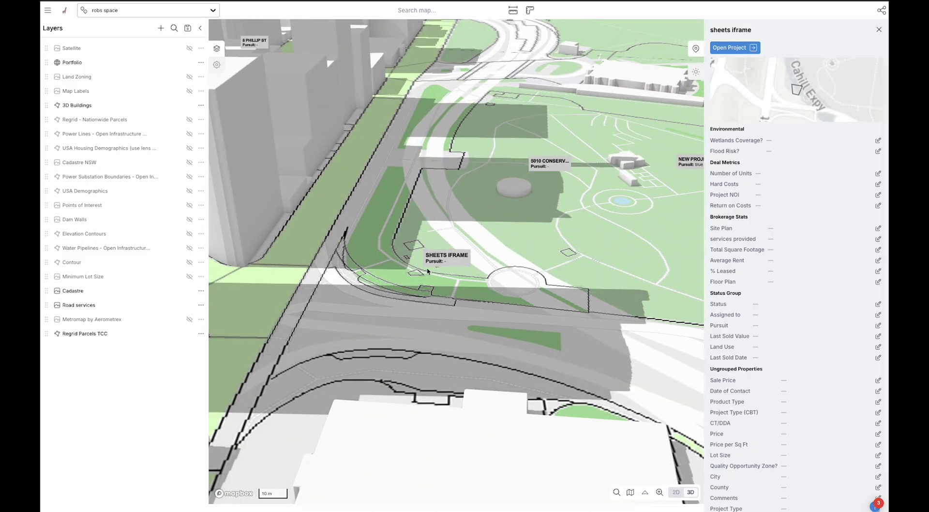
scroll(427, 271, down, 5)
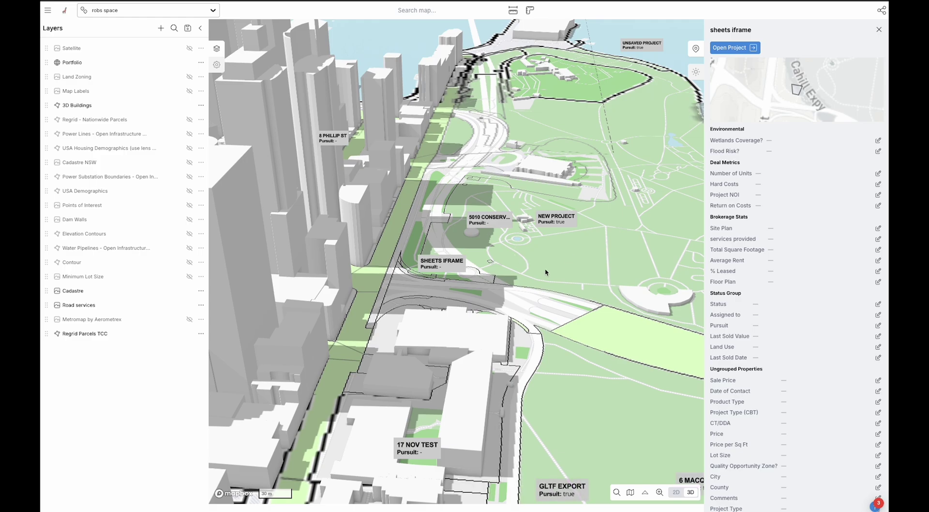
scroll(545, 272, down, 5)
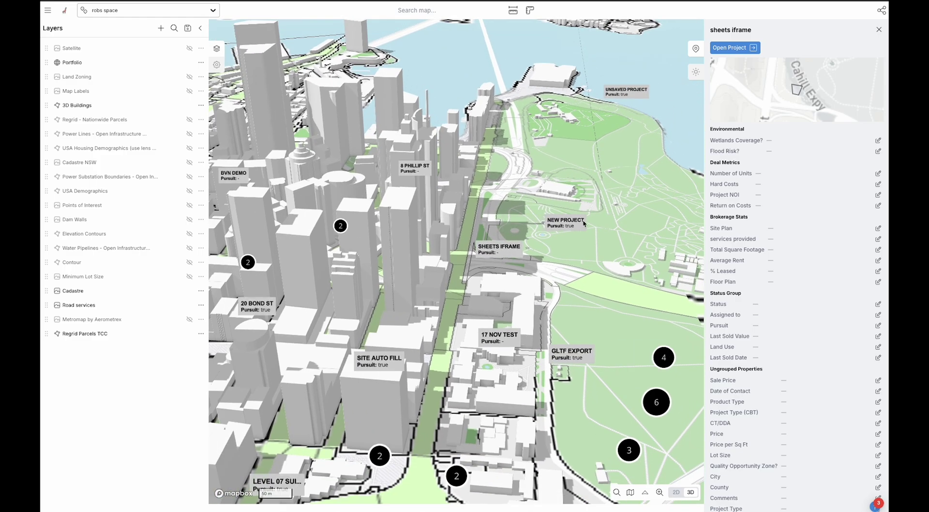
Close the sheets iframe project details to return to the Projects list, rotating the map slightly.
click(495, 250)
mouse_move(507, 269)
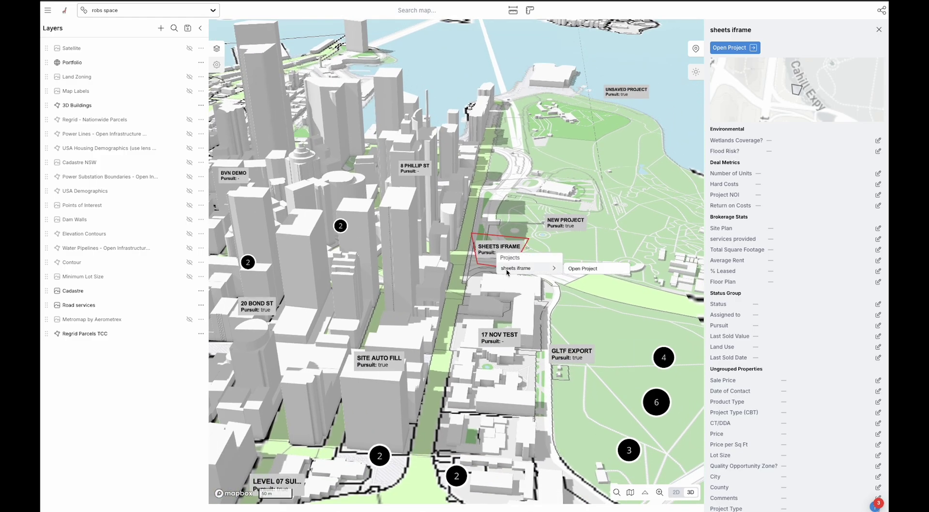
click(507, 270)
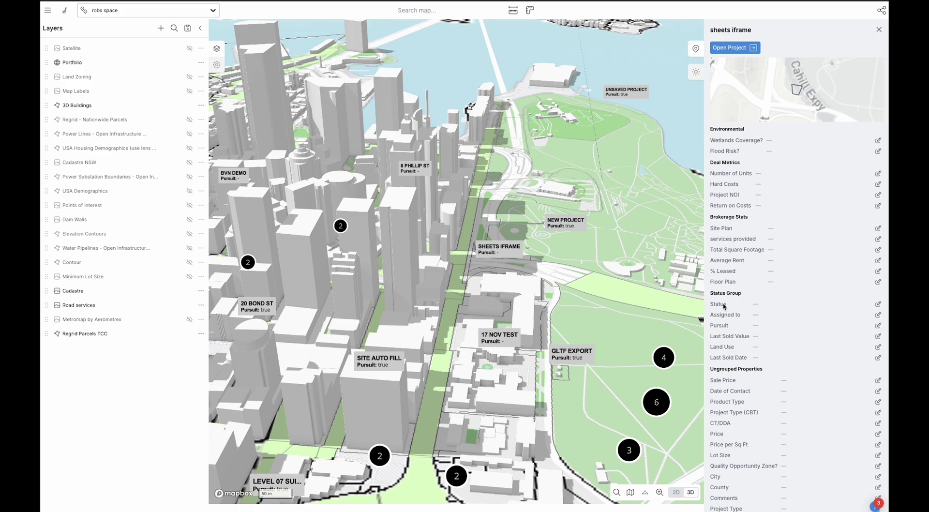
drag(709, 140, 627, 306)
click(627, 306)
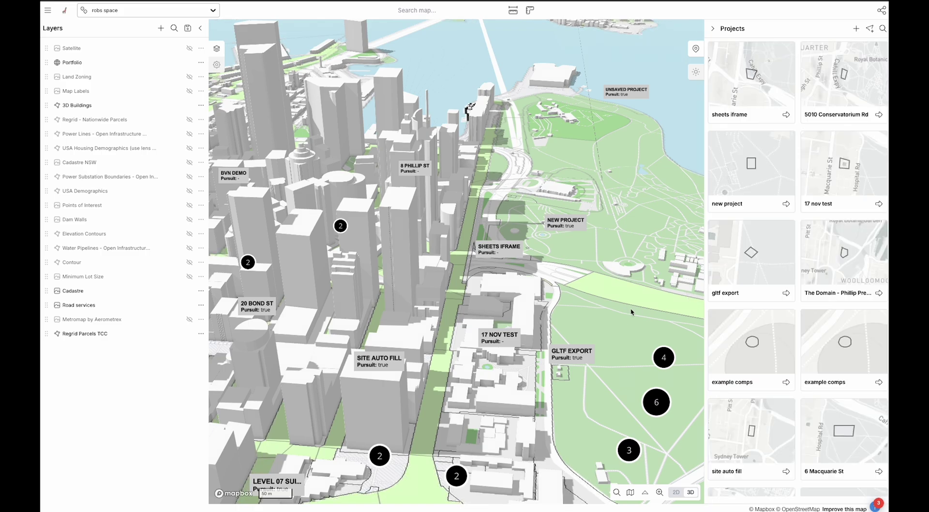
right_drag(631, 312, 622, 314)
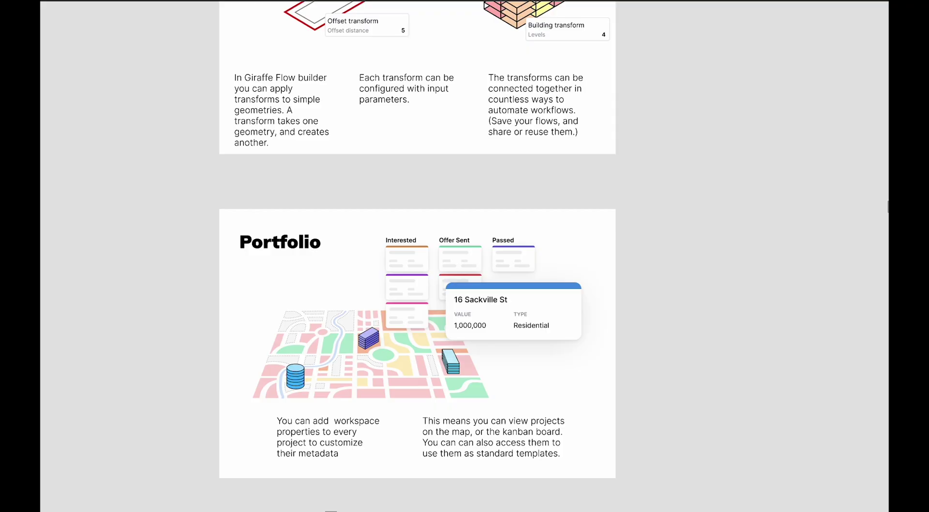
Zoom out on the whiteboard to show the Drawing, Layers, Analytics and Flow cards together.
scroll(594, 185, up, 15)
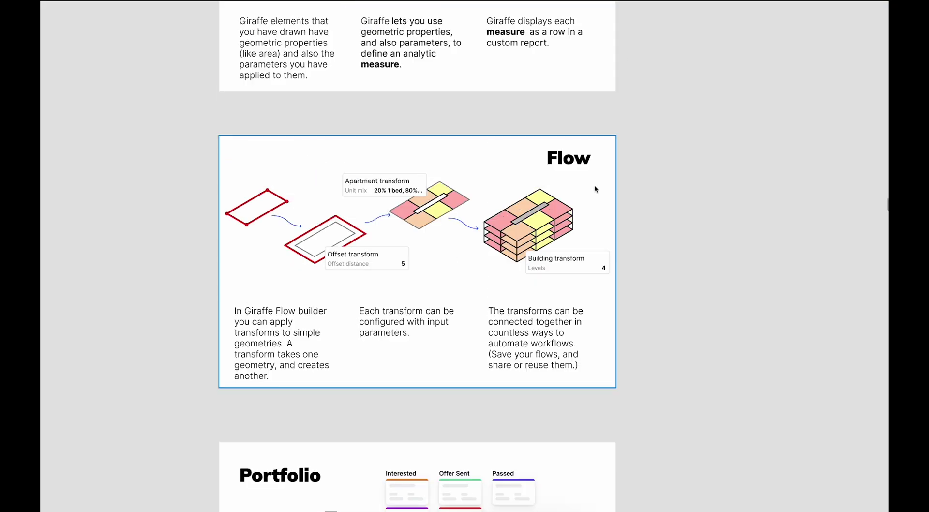
scroll(477, 176, up, 5)
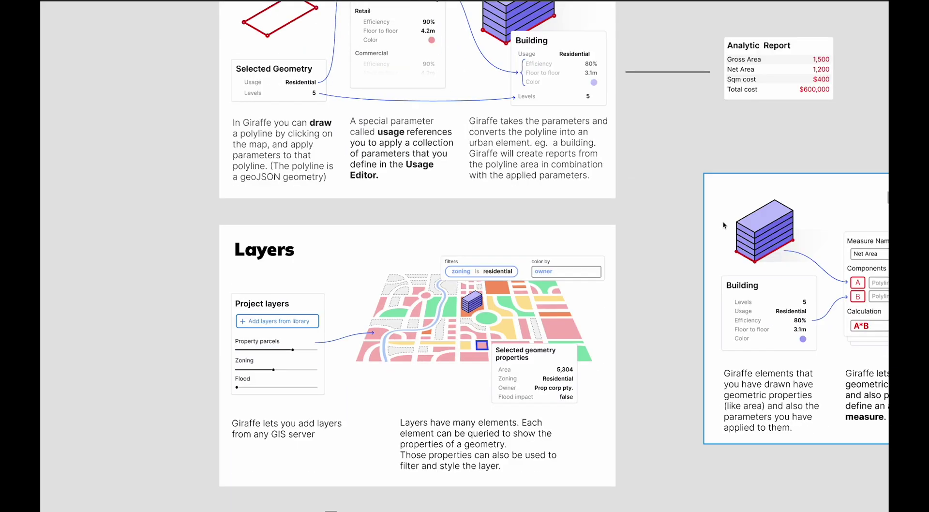
ctrl+scroll(725, 264, down, 5)
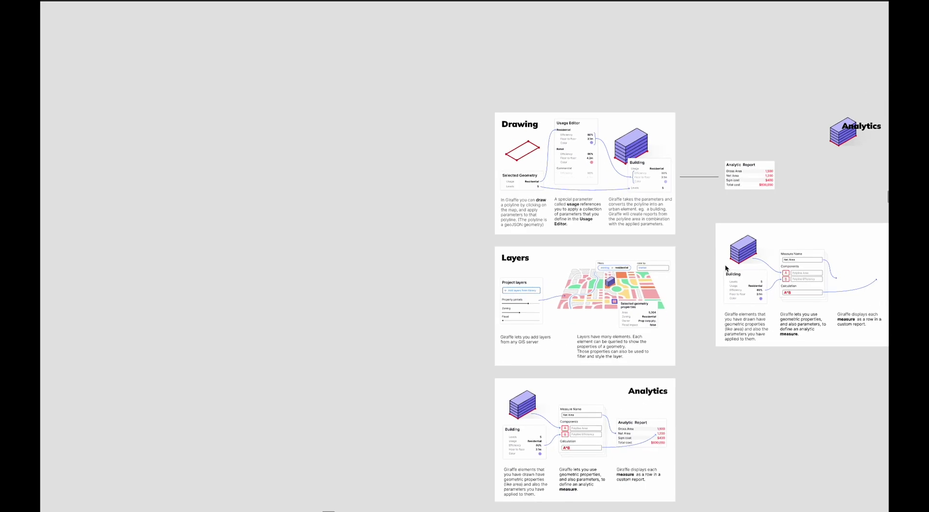
scroll(724, 264, down, 2)
scroll(725, 264, down, 1)
scroll(725, 265, right, 1)
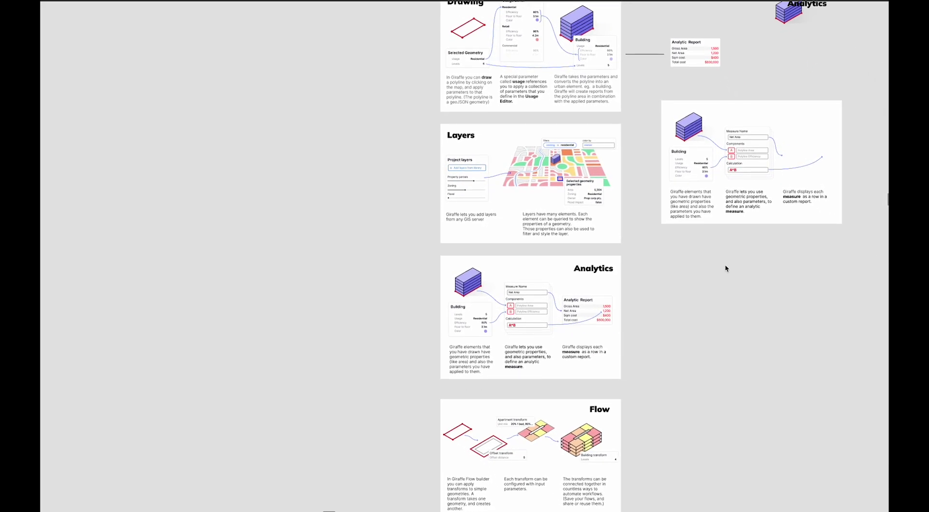